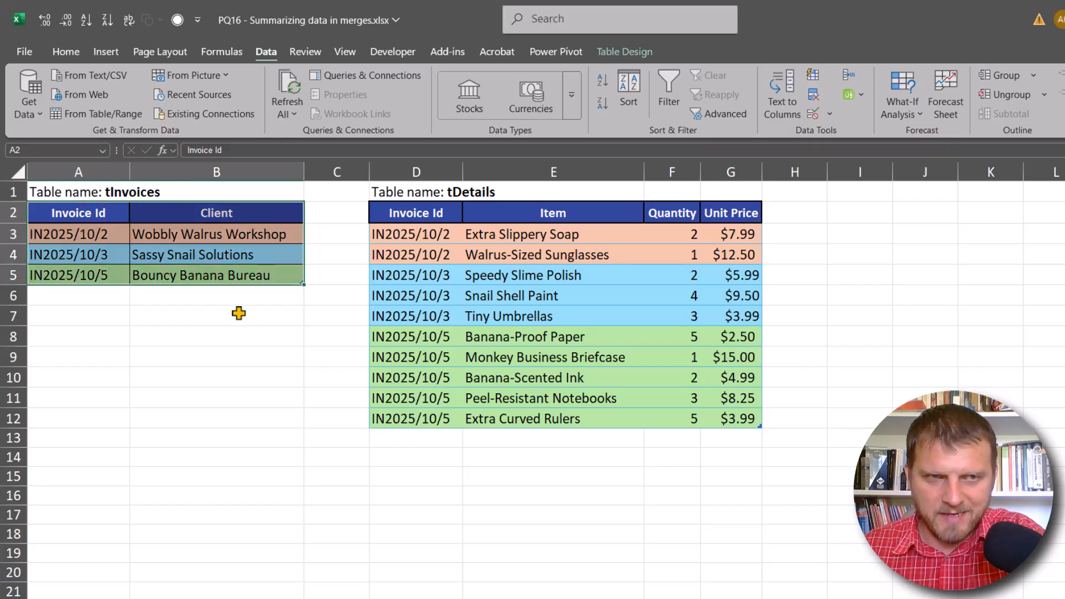
click(422, 216)
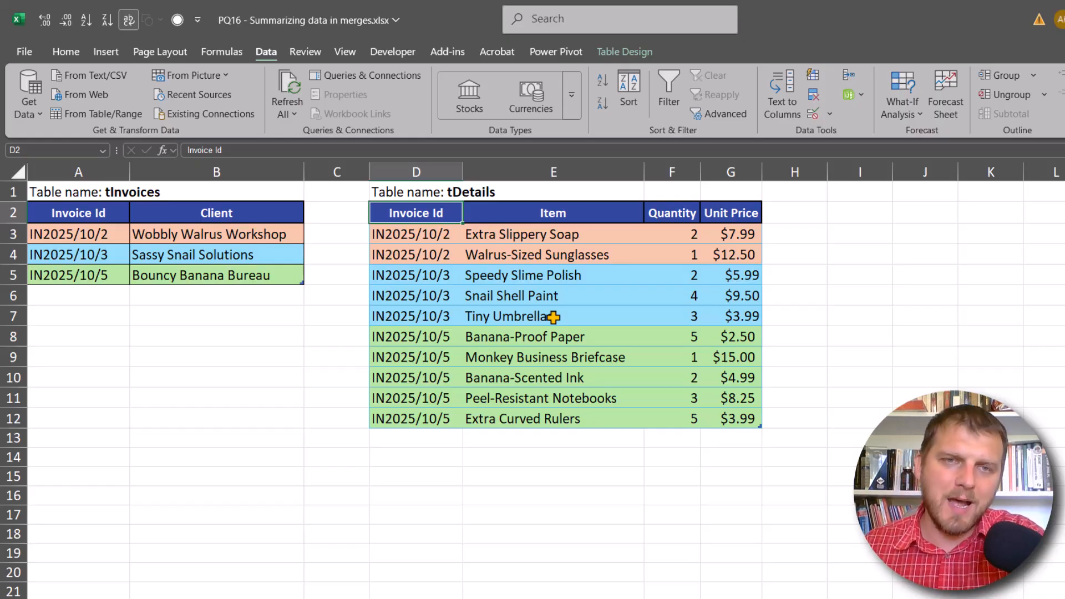
click(140, 230)
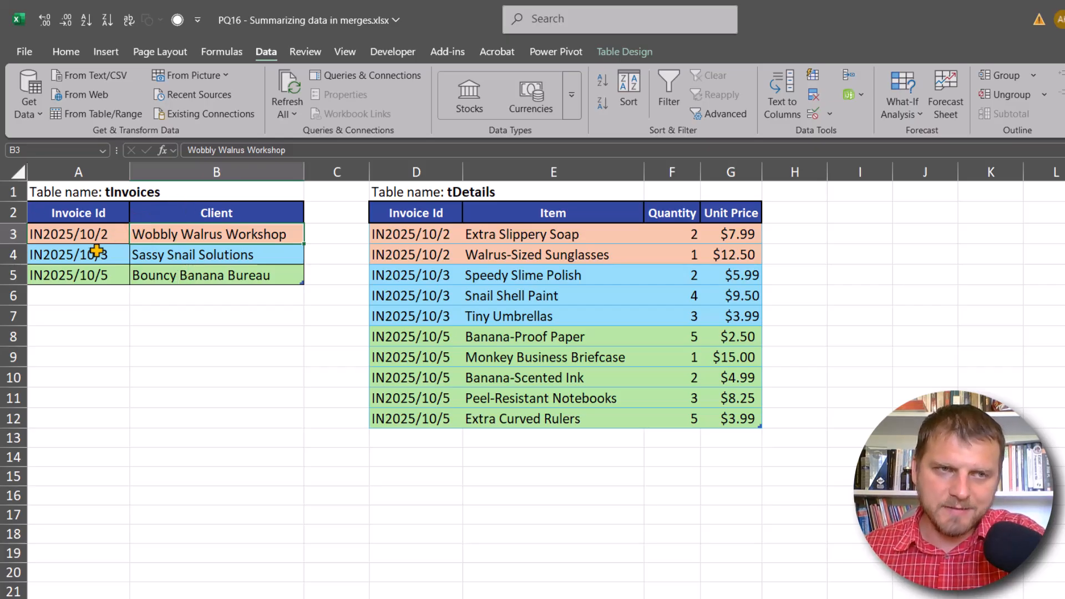
drag(690, 234, 745, 256)
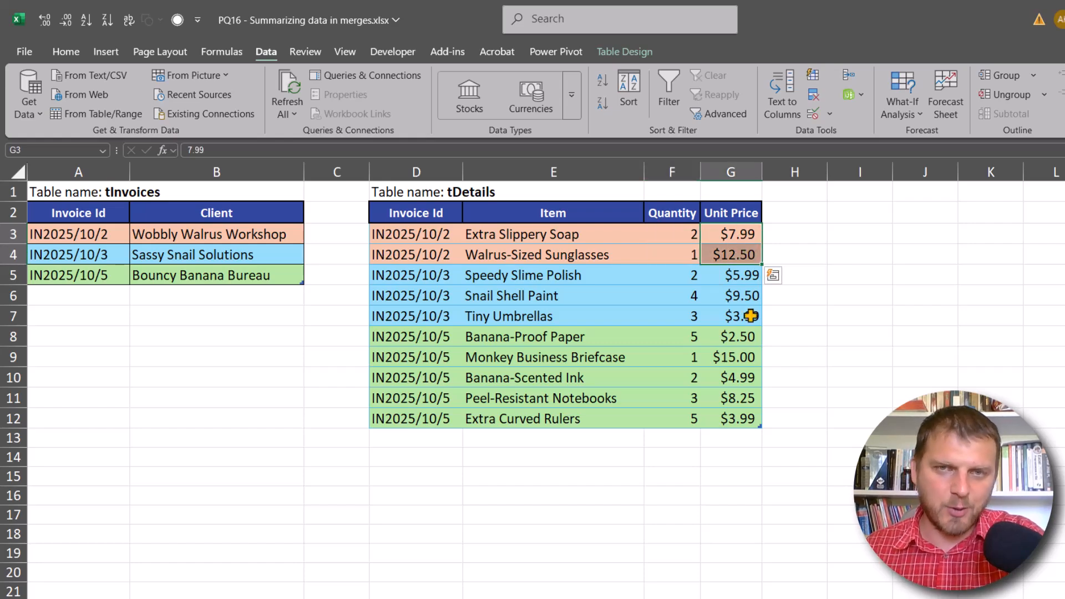
mouse_move(687, 235)
mouse_down()
mouse_move(677, 233)
mouse_move(689, 255)
mouse_up()
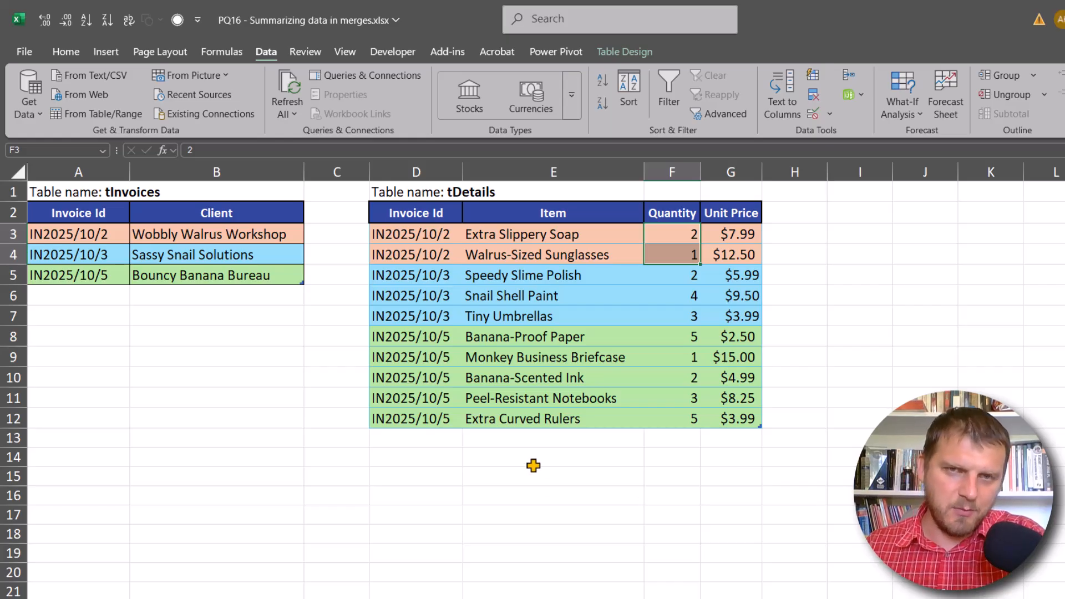
- Load the tDetails table into Power Query and save its query as a connection only
click(530, 279)
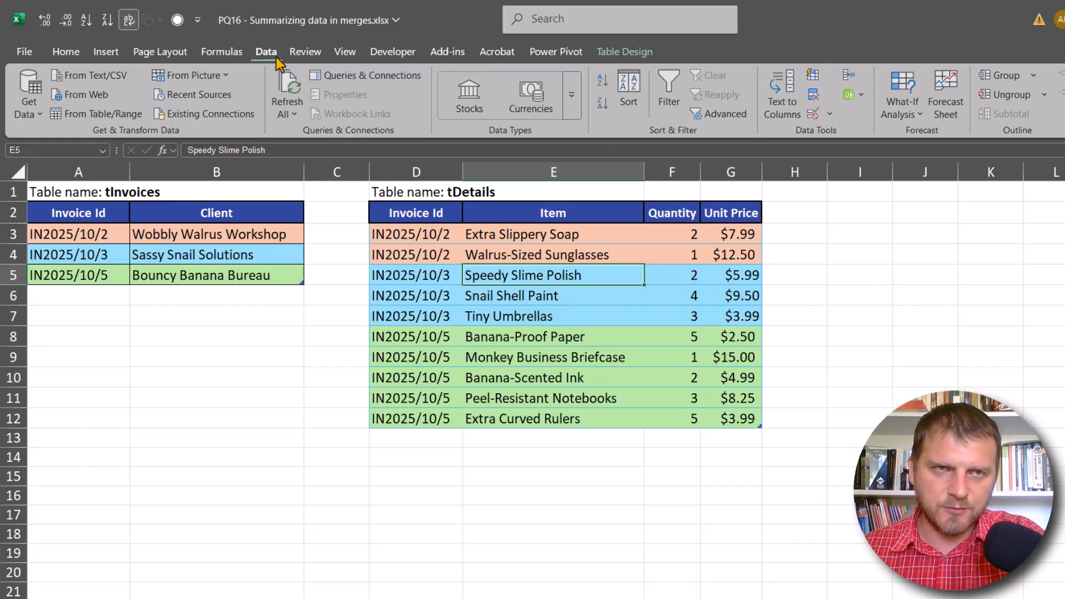
click(75, 123)
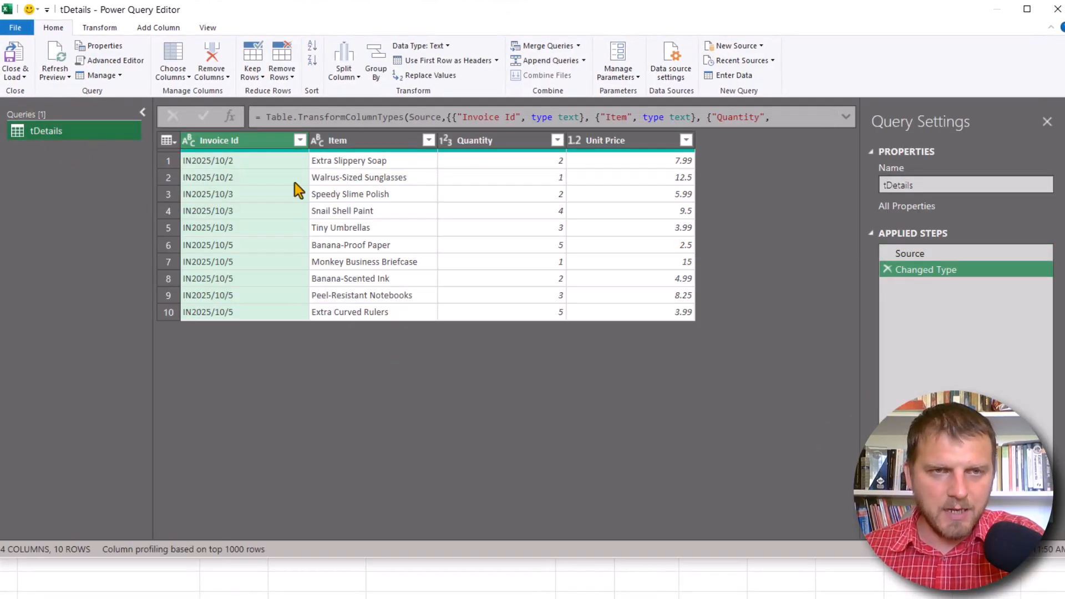
click(25, 71)
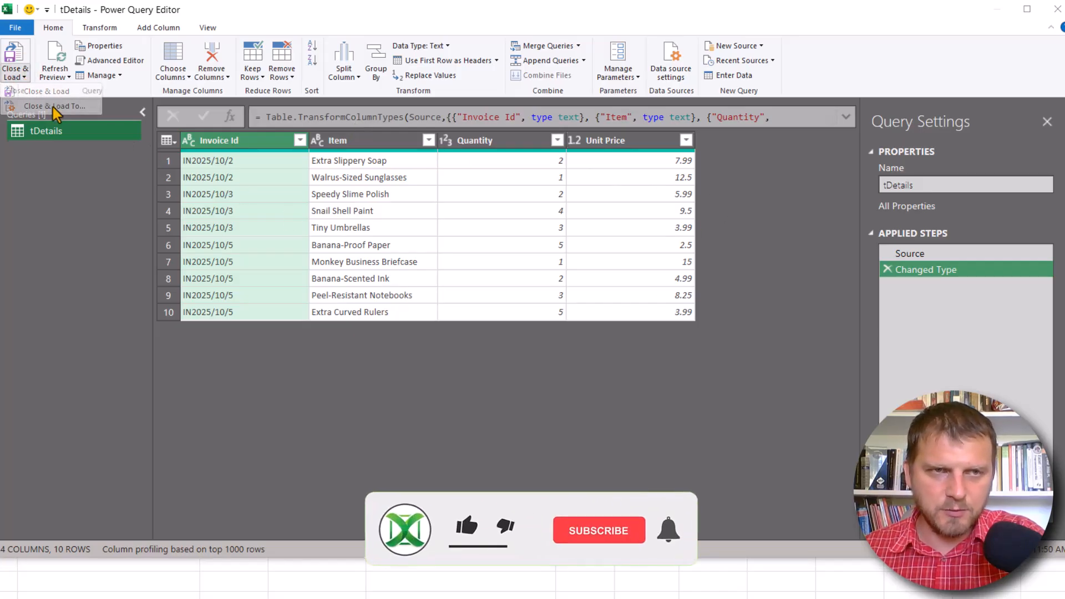
click(52, 107)
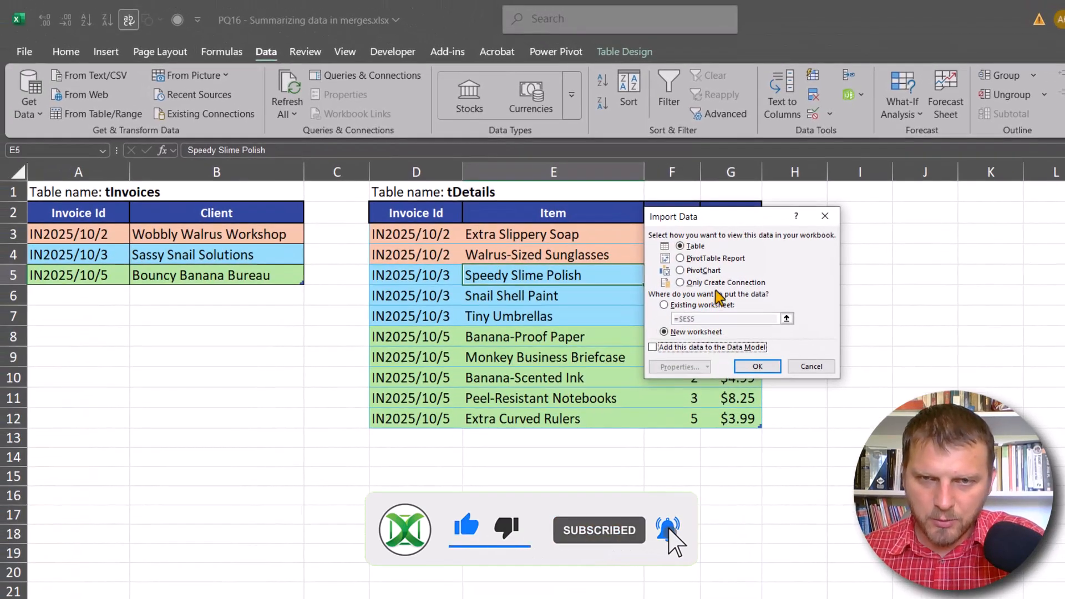
click(718, 283)
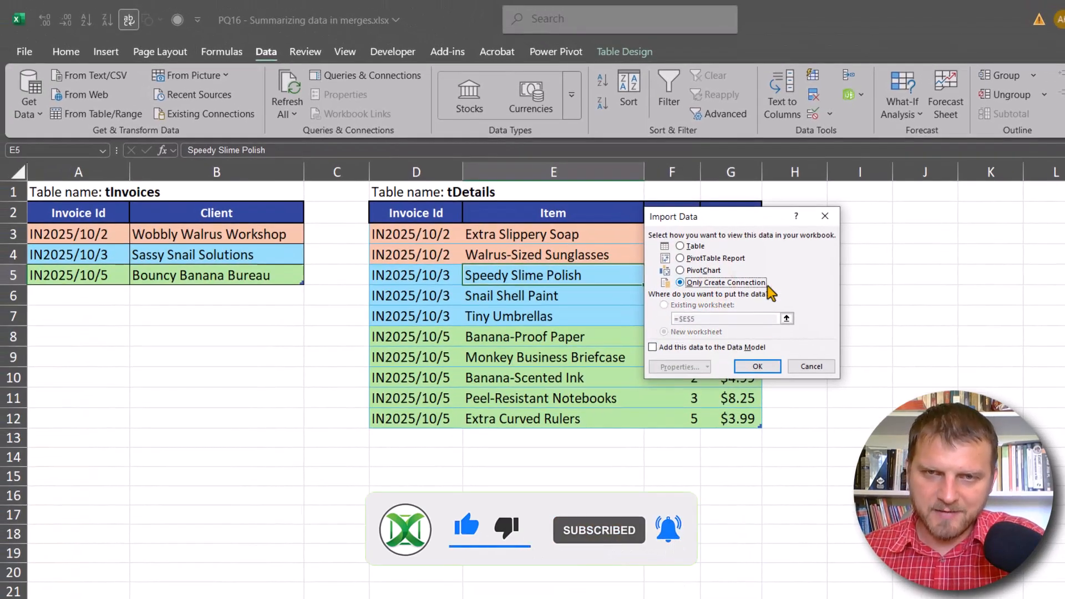
click(757, 366)
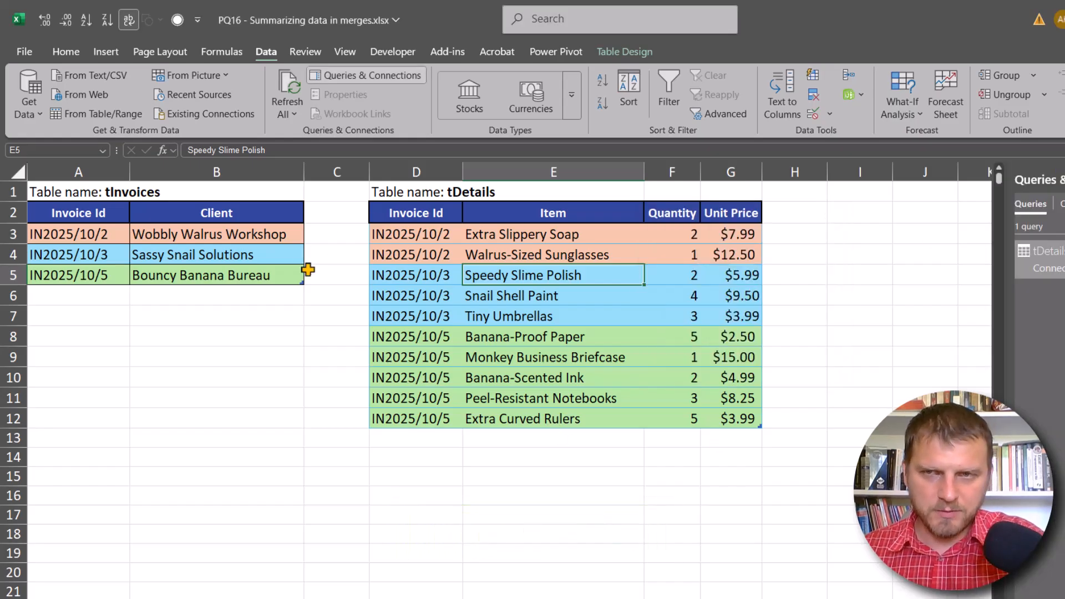
- Load the tInvoices table into the Power Query Editor and collapse the list of queries
click(142, 238)
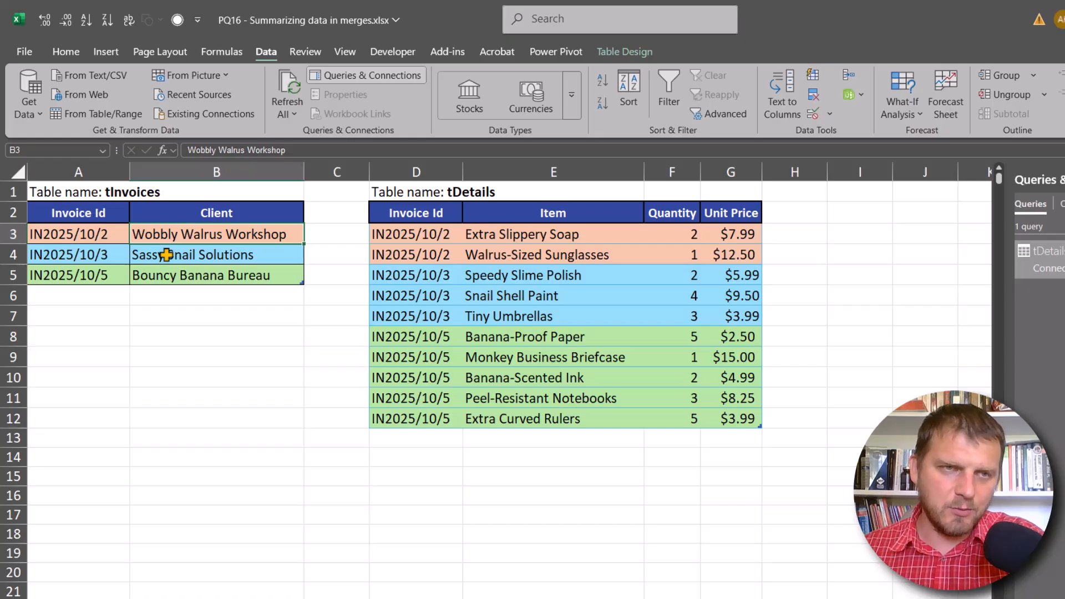
click(86, 114)
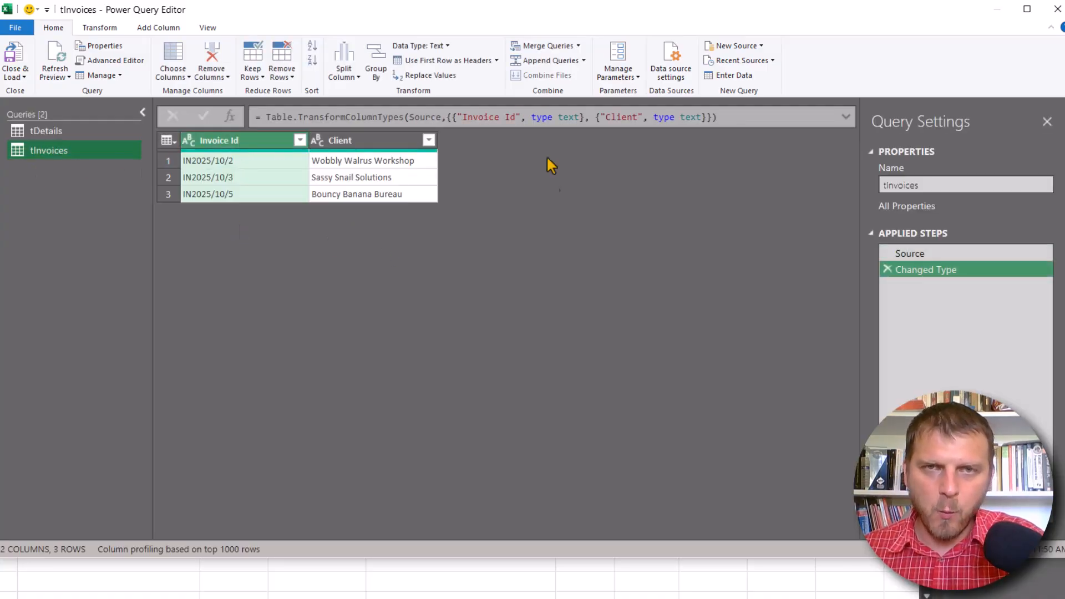
click(577, 46)
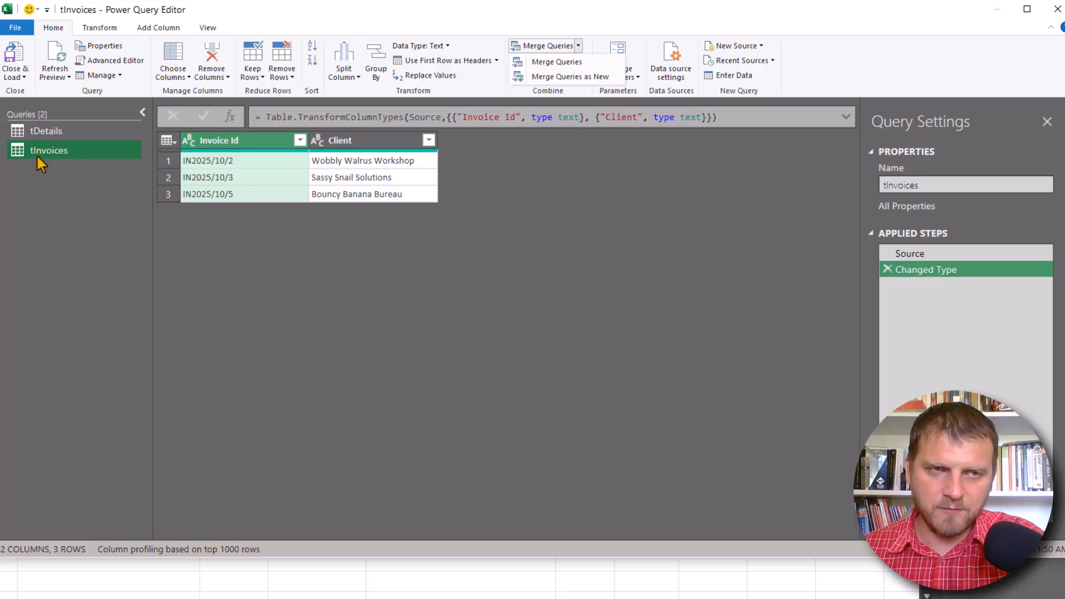
click(142, 117)
click(140, 116)
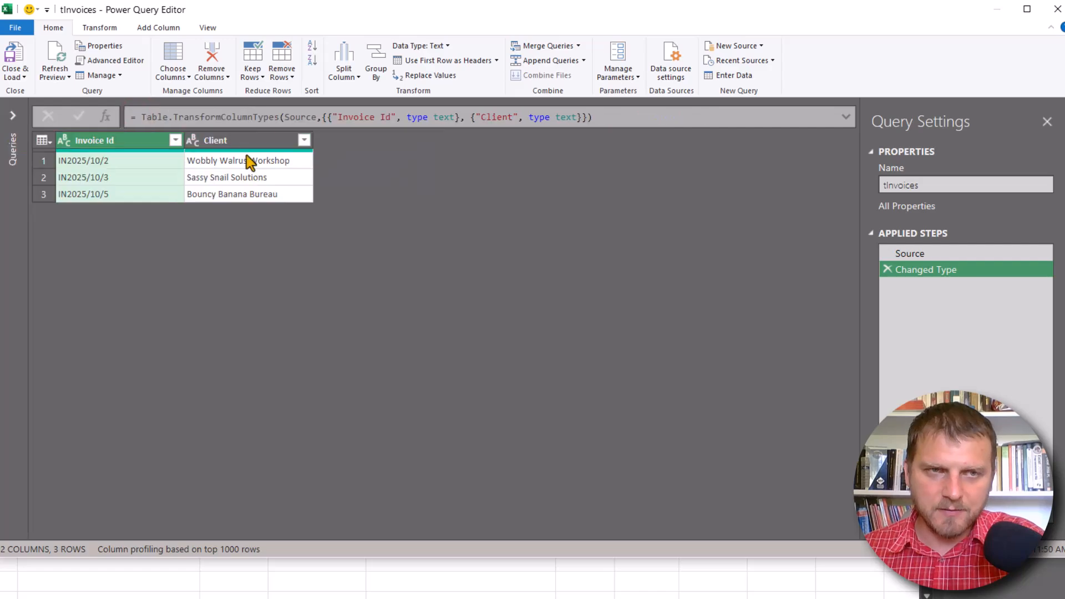
- Merge tInvoices with tDetails within the current query, matching on Invoice Id with a Left Outer join
click(578, 47)
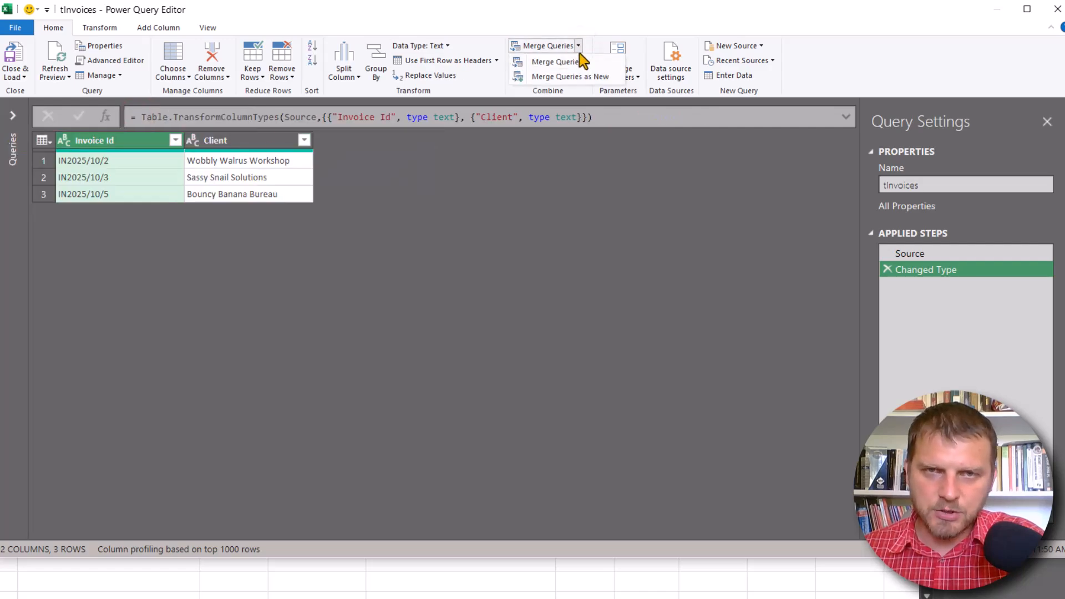
click(574, 26)
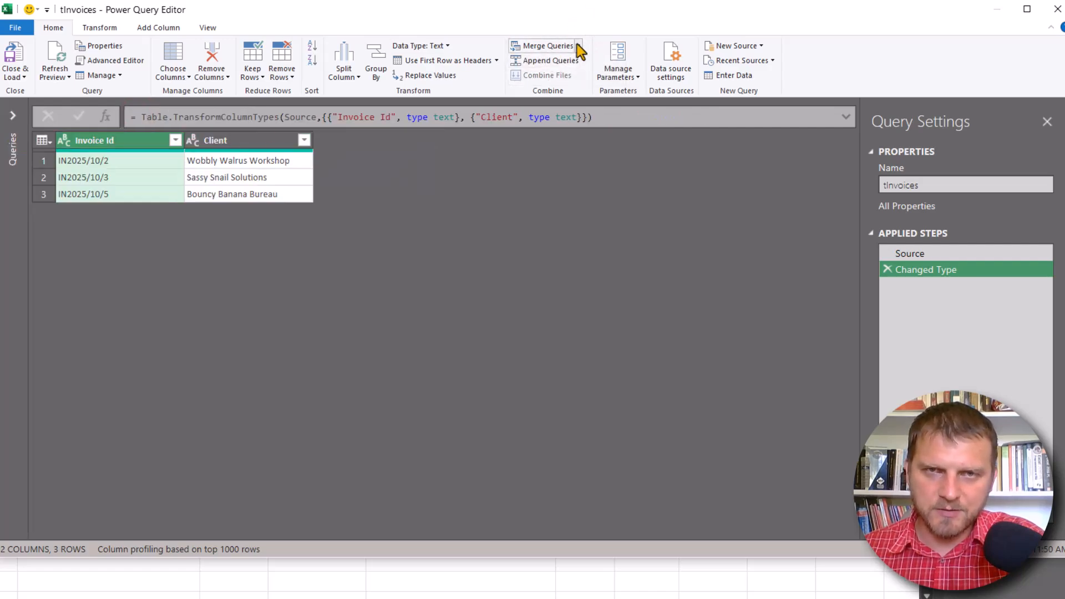
click(544, 46)
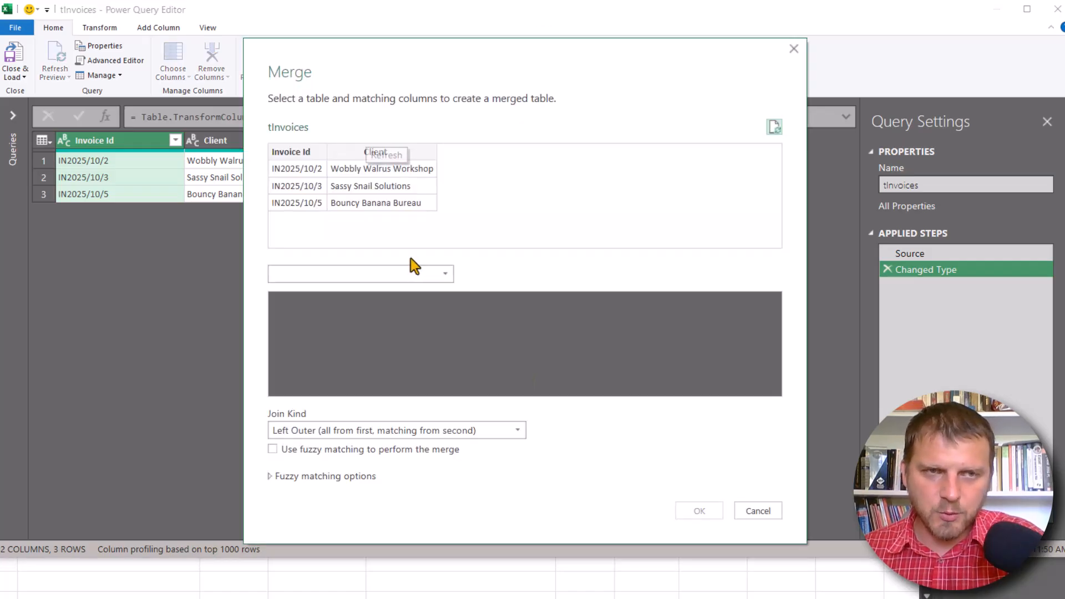
click(356, 269)
click(351, 291)
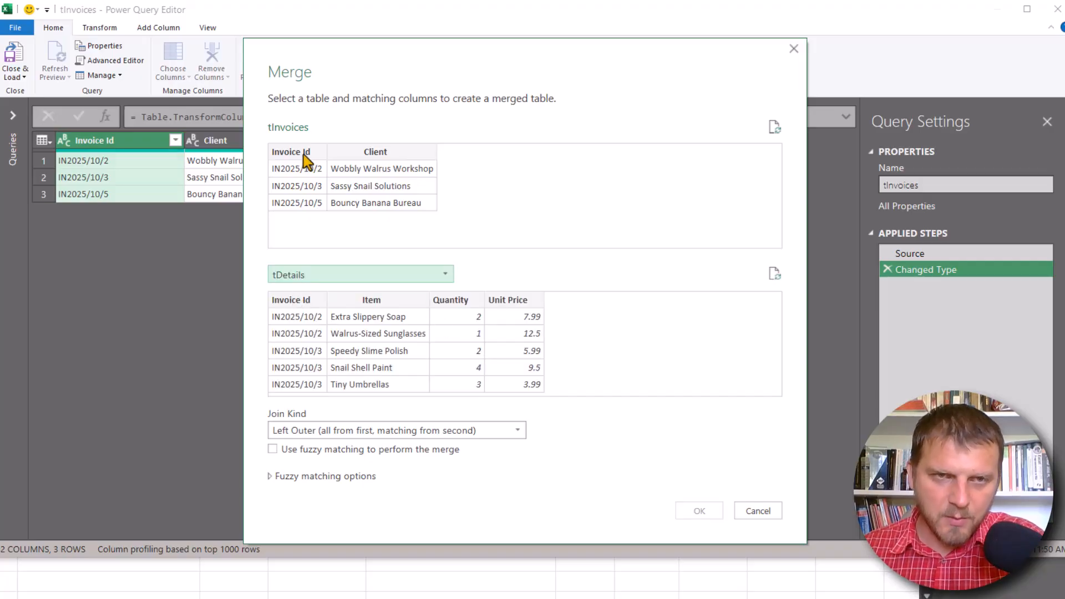
click(301, 152)
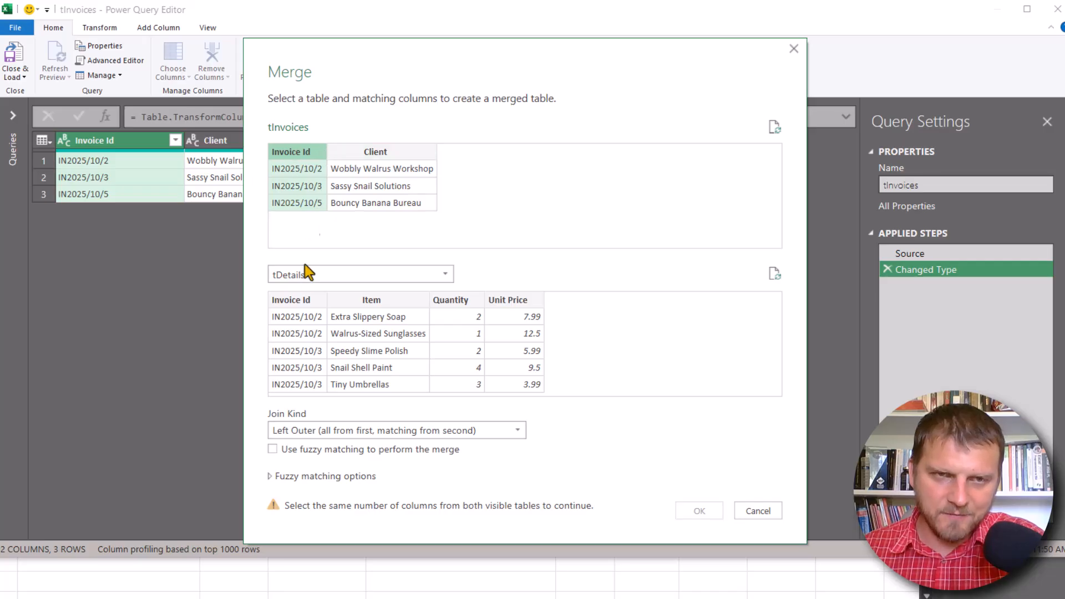
click(303, 300)
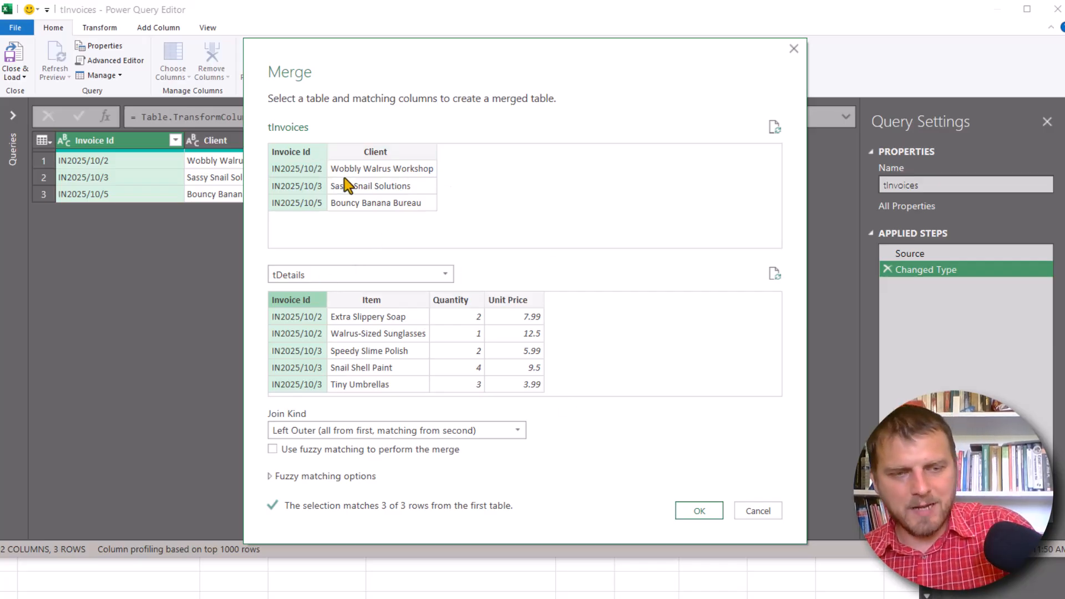
mouse_move(264, 159)
mouse_down()
mouse_move(446, 169)
mouse_move(449, 181)
mouse_up()
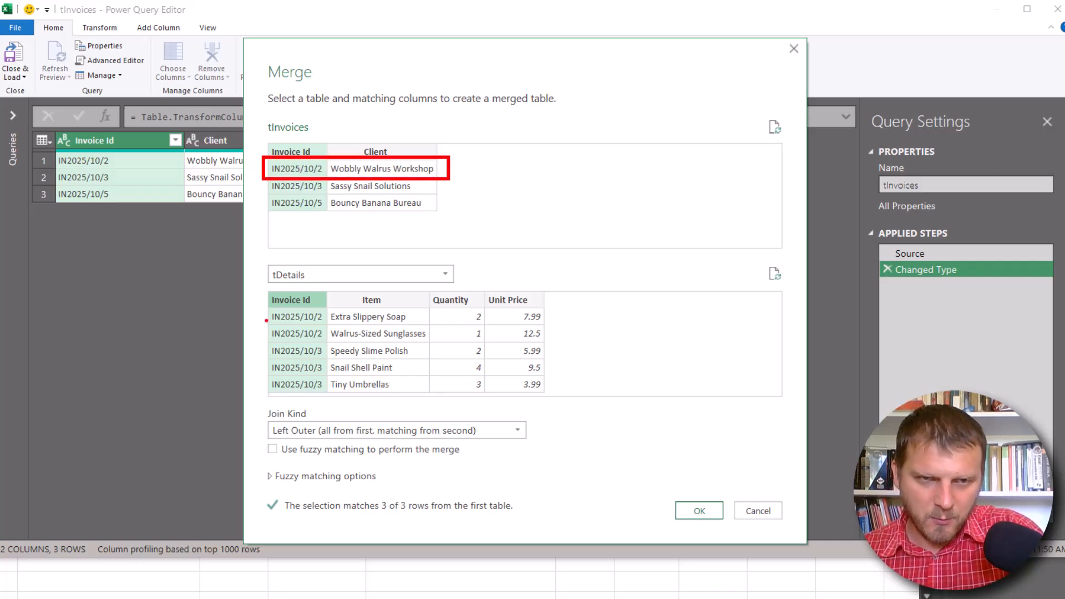
mouse_move(261, 309)
mouse_down()
mouse_move(381, 306)
mouse_move(552, 343)
mouse_move(264, 345)
mouse_up()
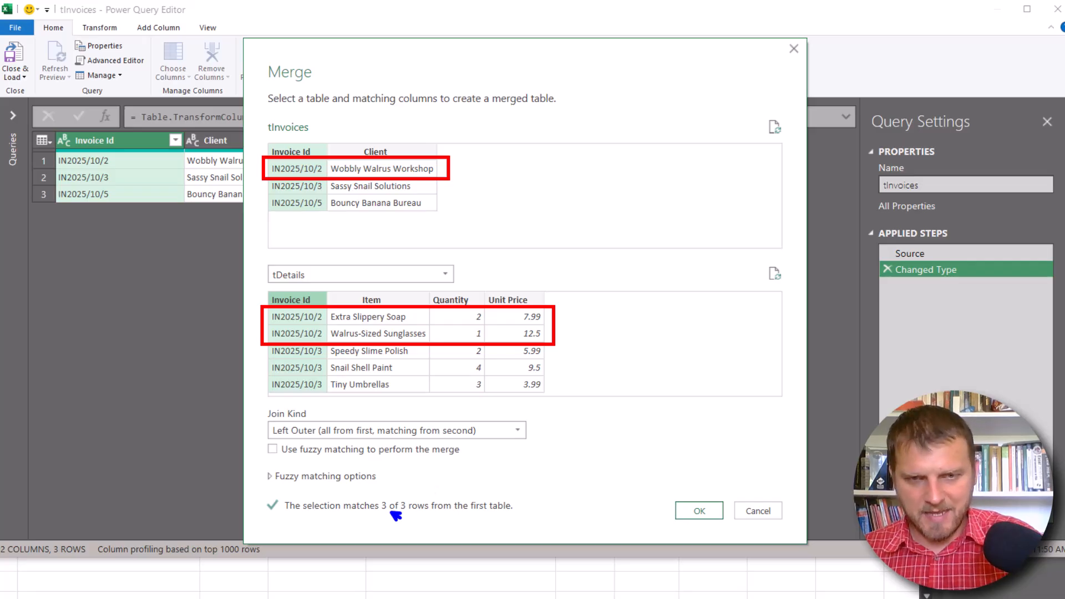
key(Escape)
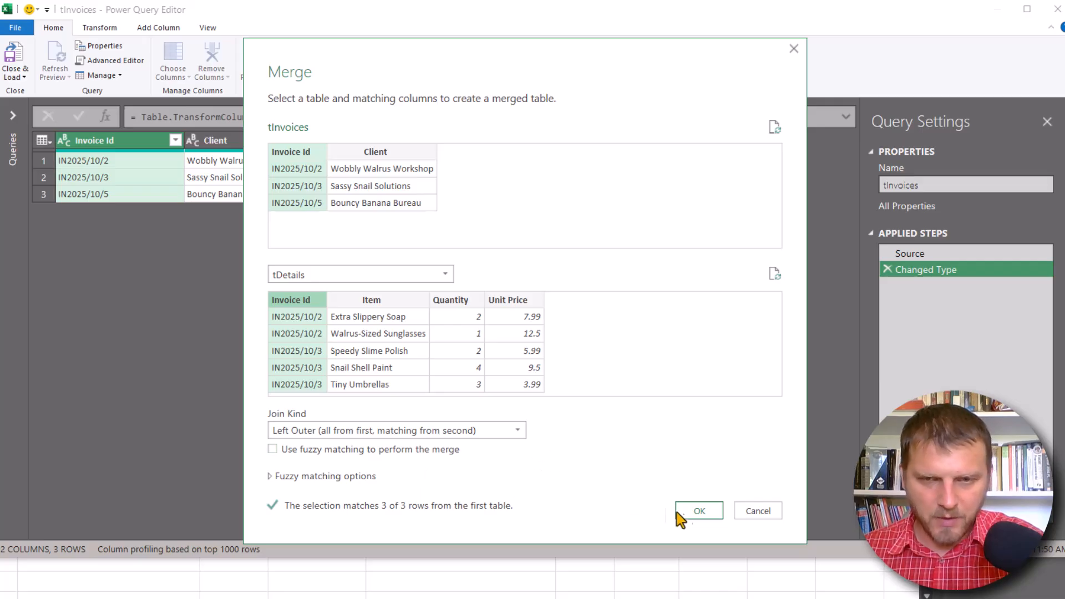
click(699, 510)
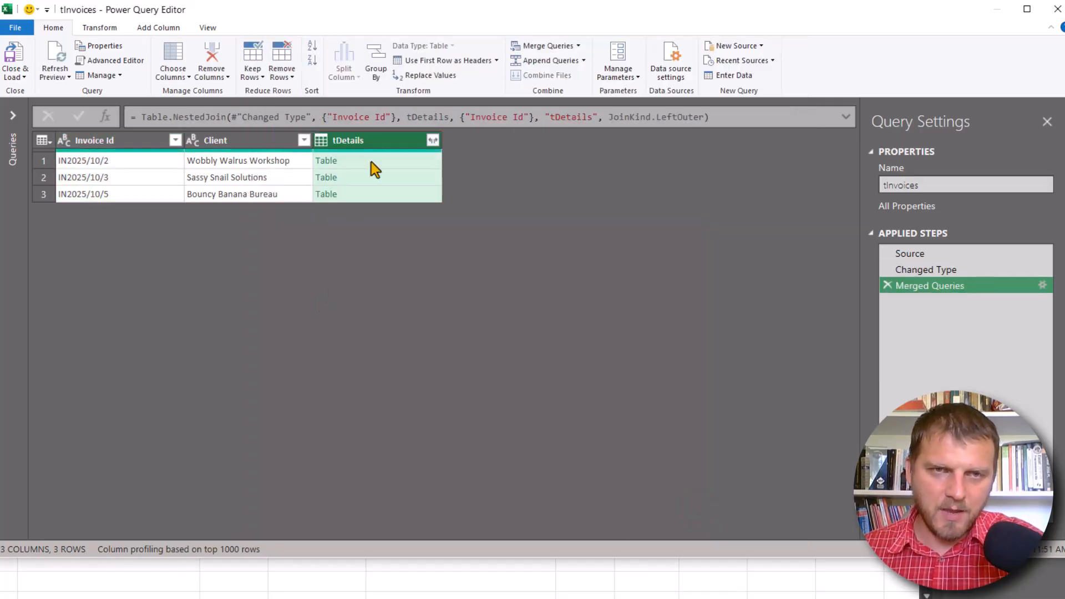
- Preview the nested tDetails table of each invoice row and enlarge the preview area
click(373, 167)
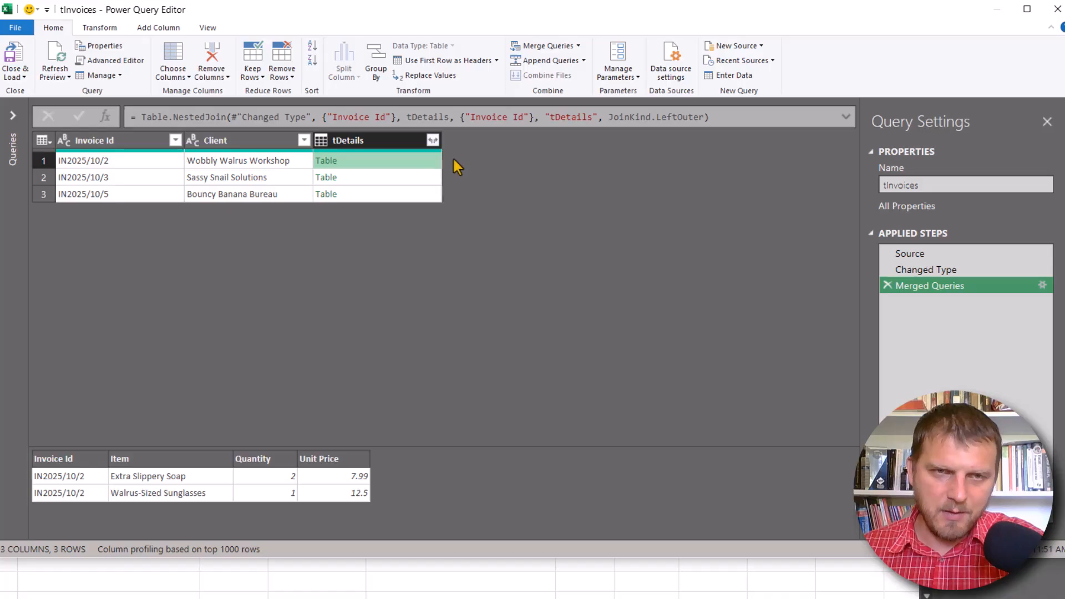
click(139, 166)
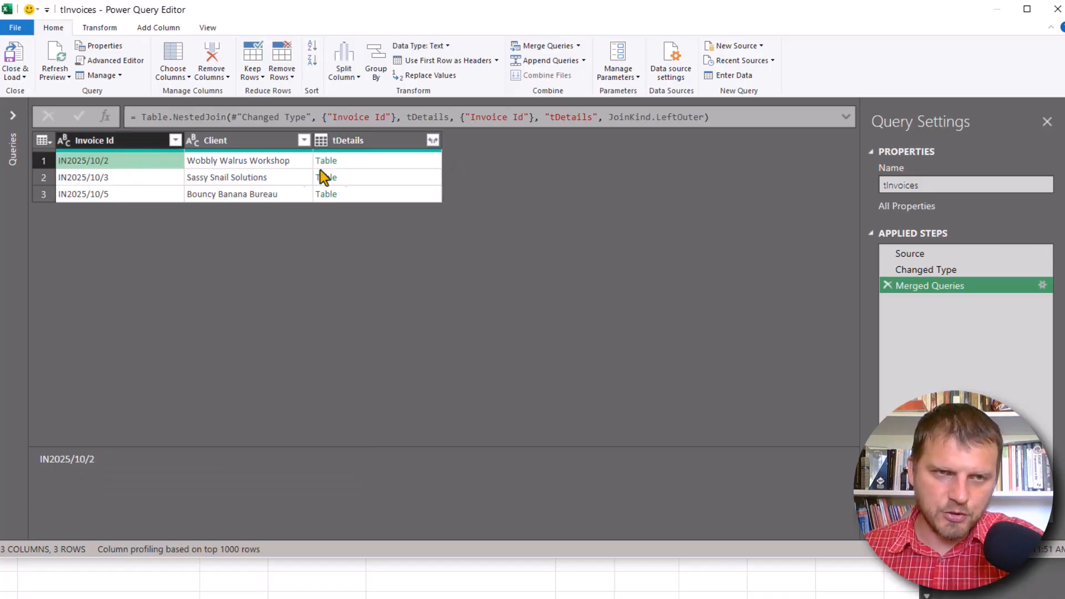
click(393, 165)
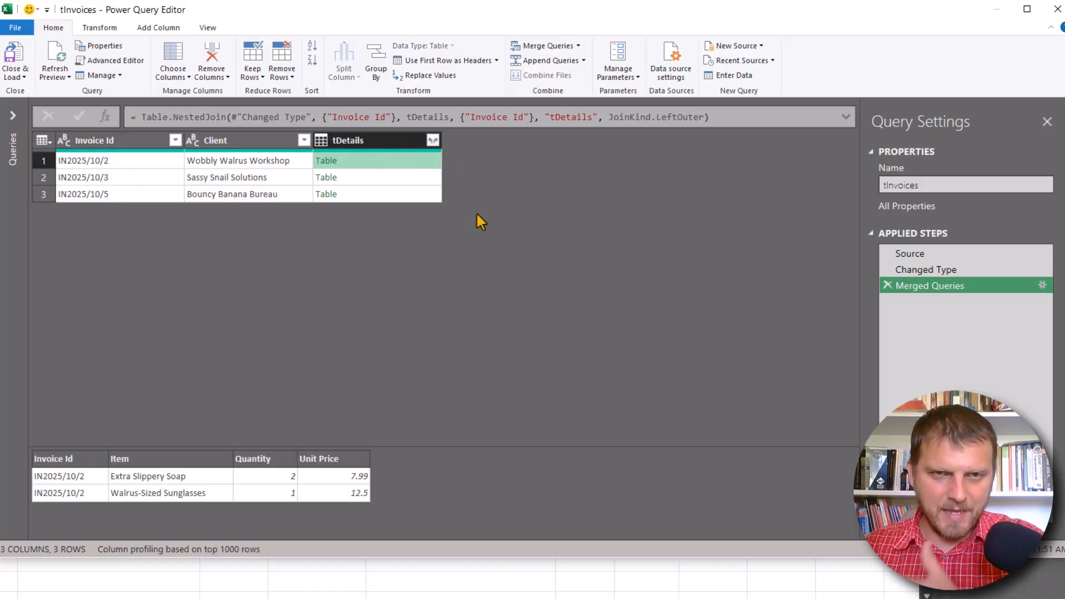
click(395, 176)
drag(393, 447, 404, 349)
click(385, 193)
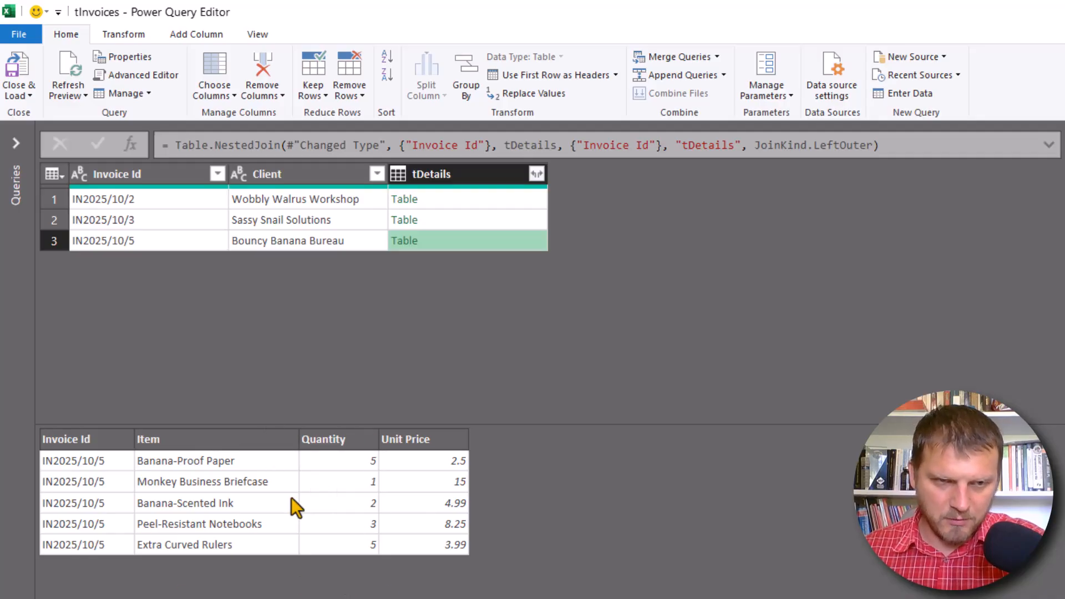
- Set the tDetails column to aggregate, choosing Count of Item and Sum of Quantity
click(537, 175)
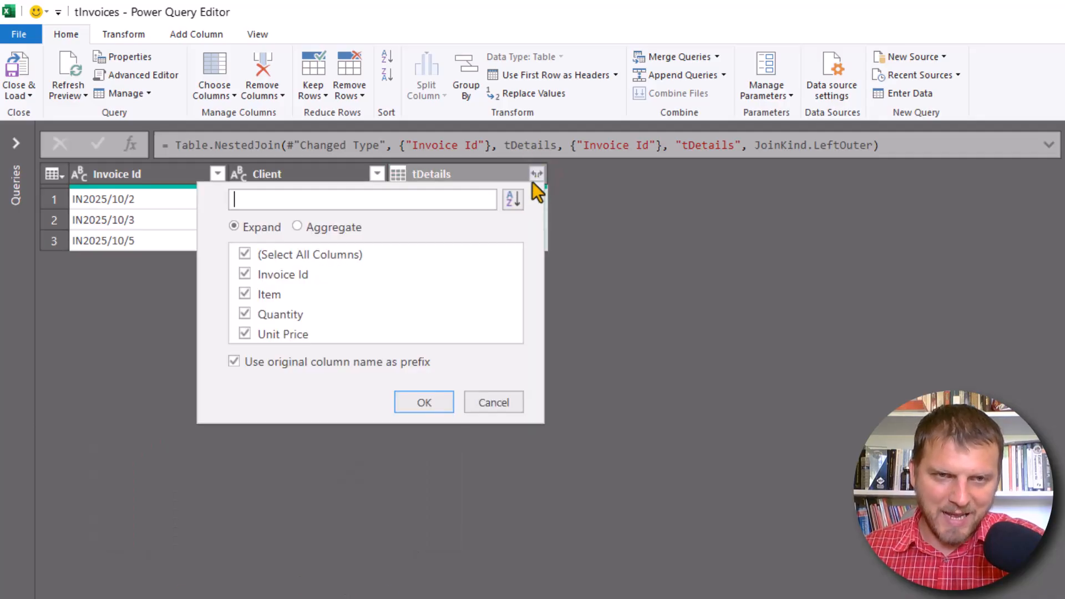
click(328, 228)
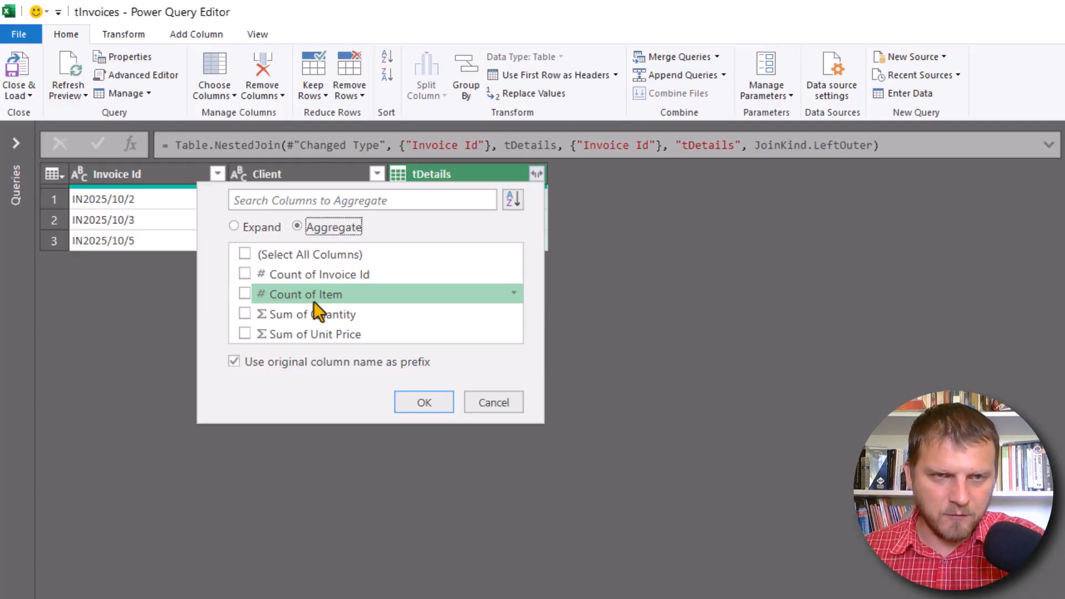
click(244, 294)
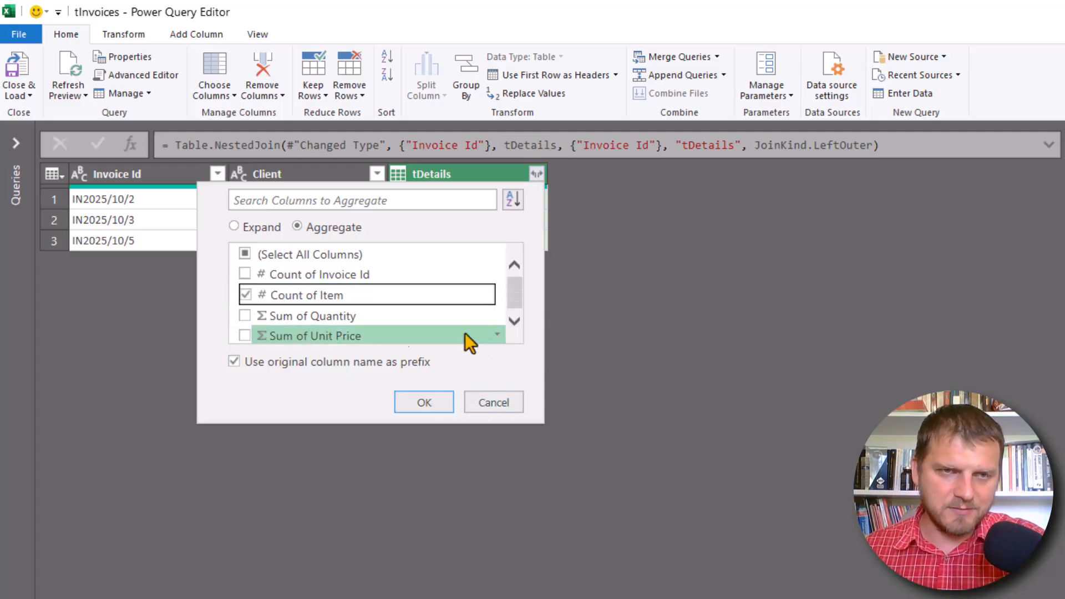
click(419, 317)
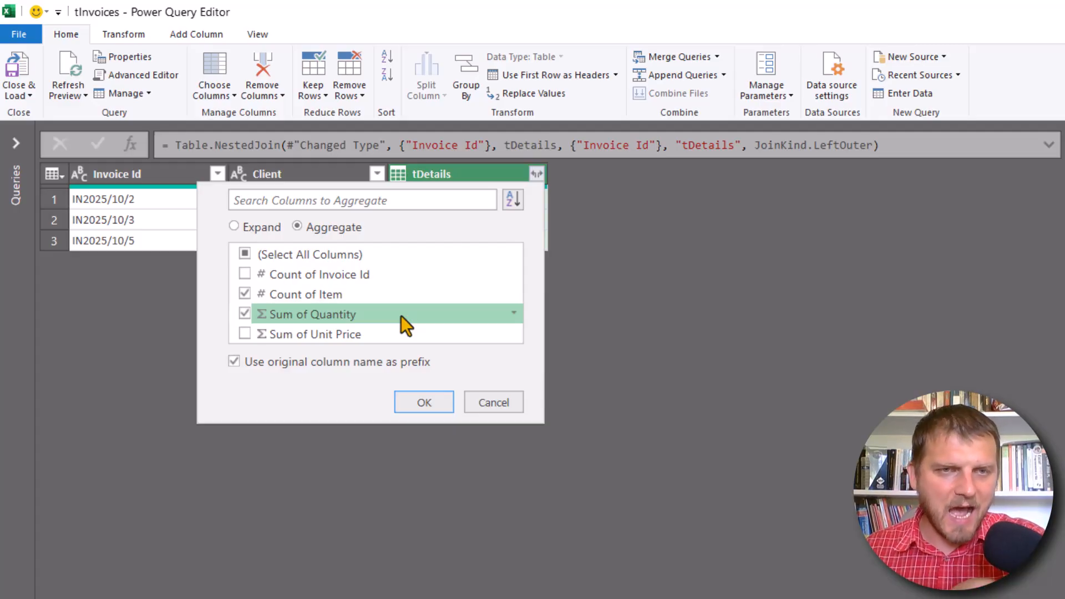
- Switch the Quantity aggregation of the tDetails column to Average only
click(512, 314)
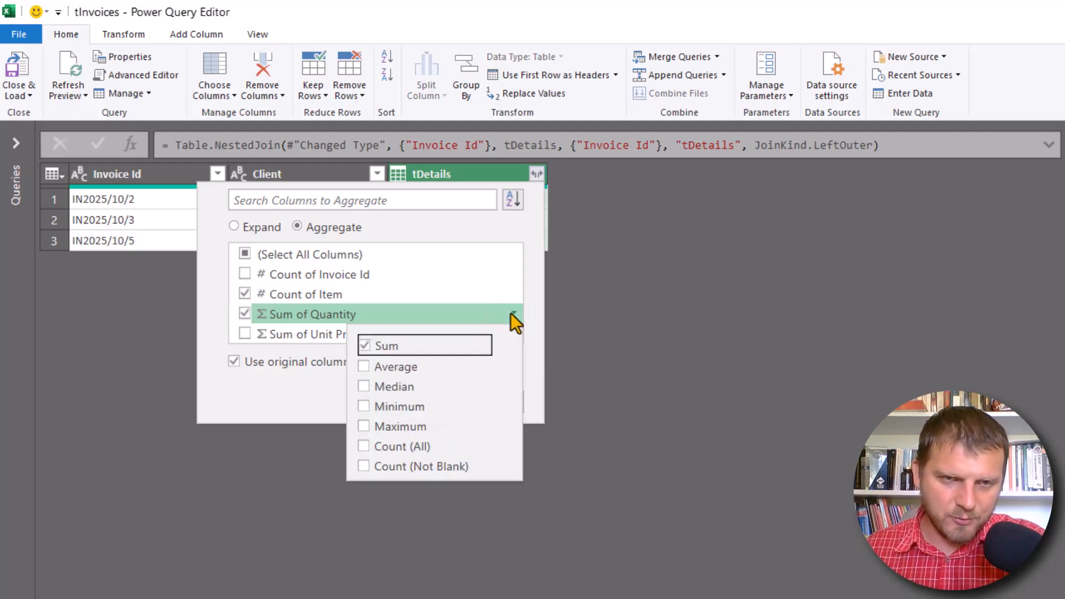
click(382, 346)
click(387, 366)
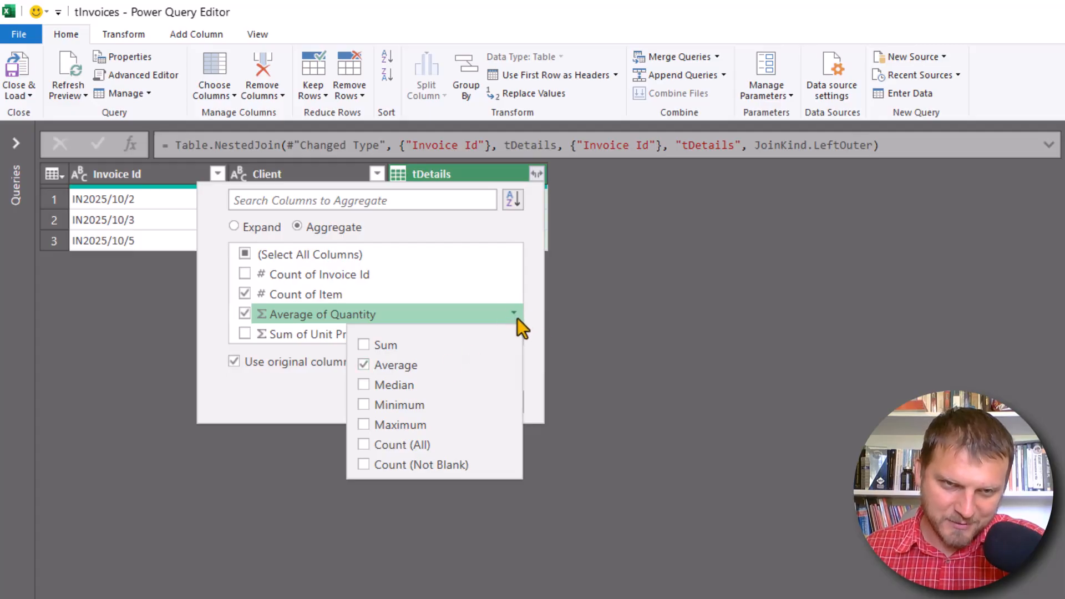
click(308, 403)
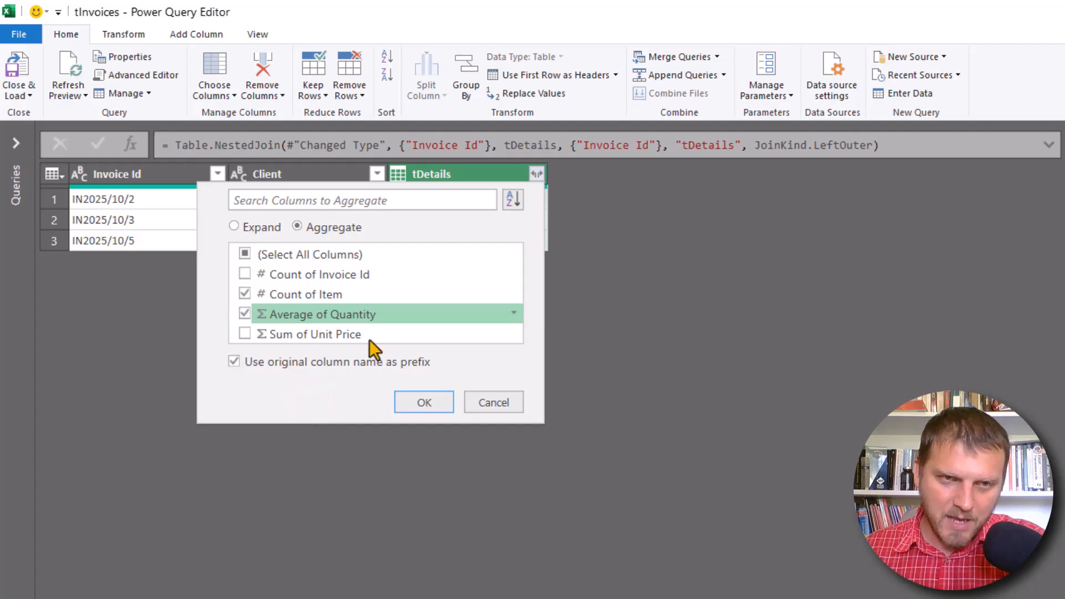
- Add Sum of Unit Price to the tDetails aggregations and turn off using the original column name as prefix
click(325, 335)
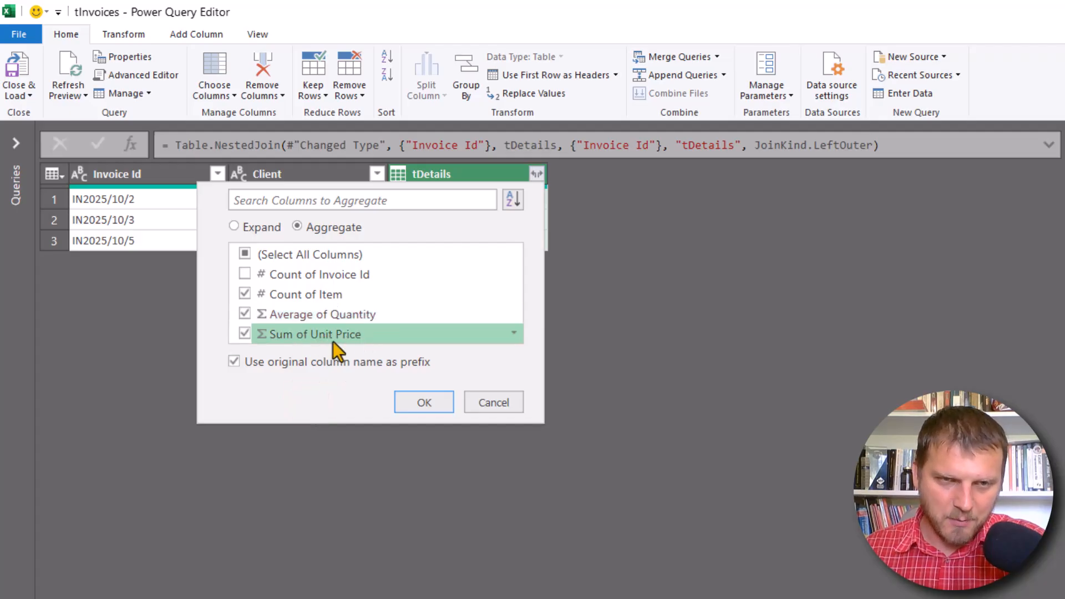
click(287, 363)
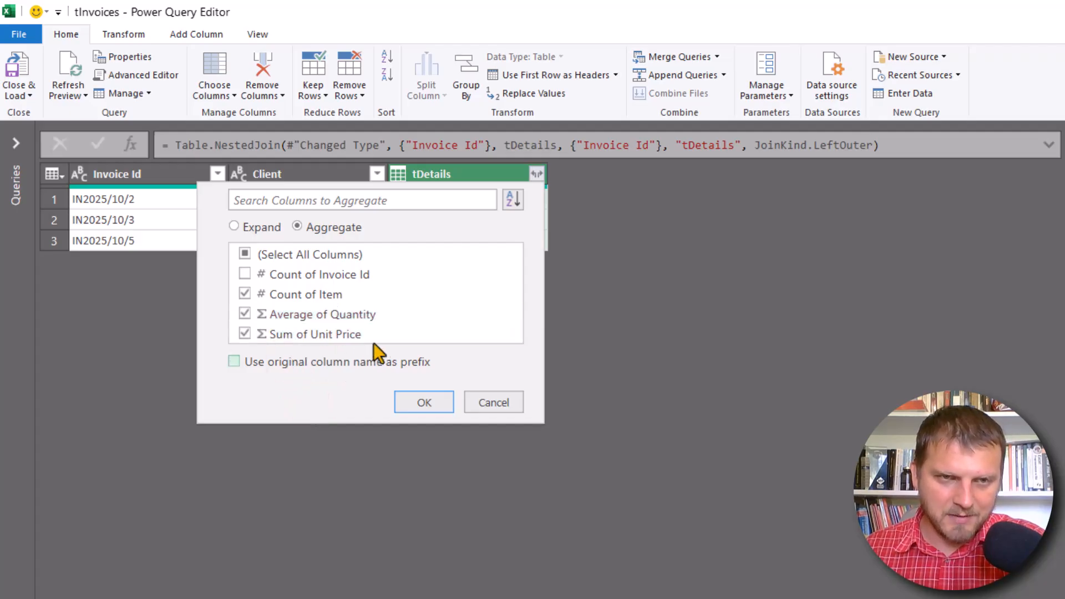
click(405, 337)
click(411, 337)
- Add Median alongside Sum for the Unit Price aggregation and apply the tDetails aggregation
click(510, 335)
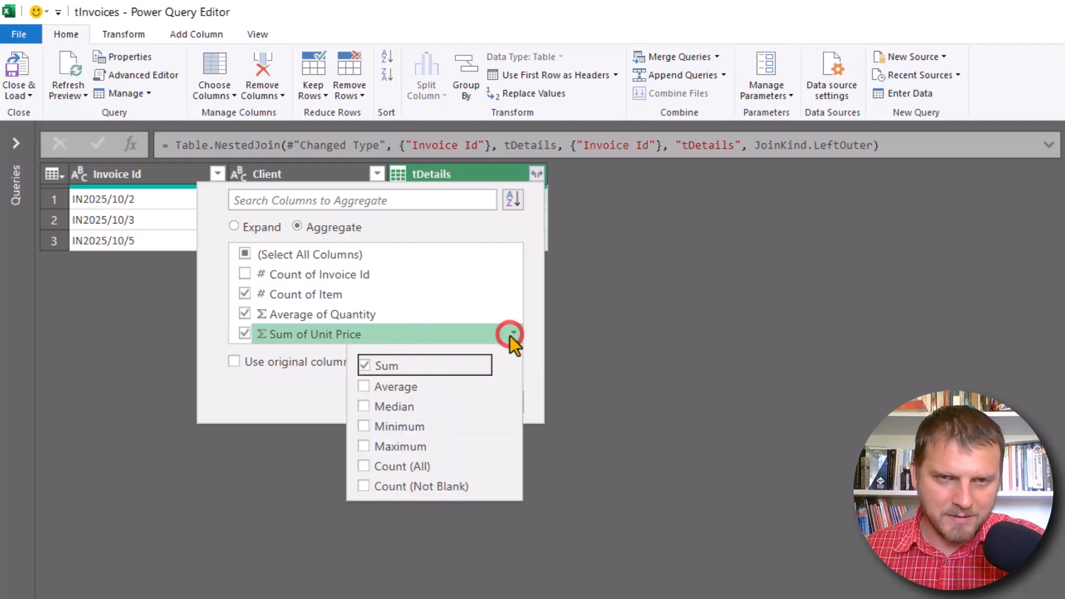
click(384, 406)
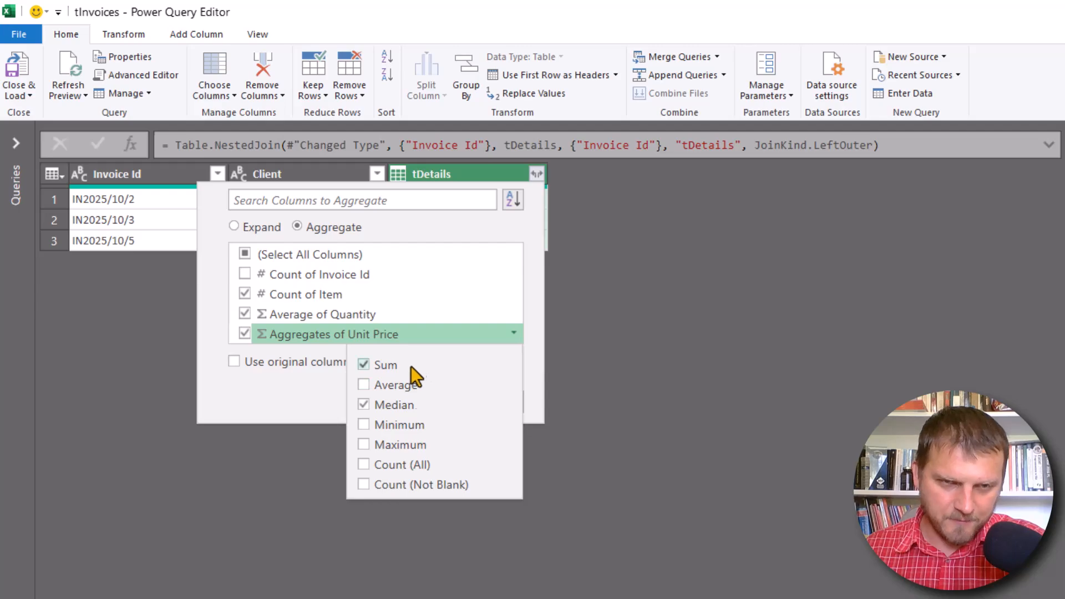
click(514, 329)
click(514, 333)
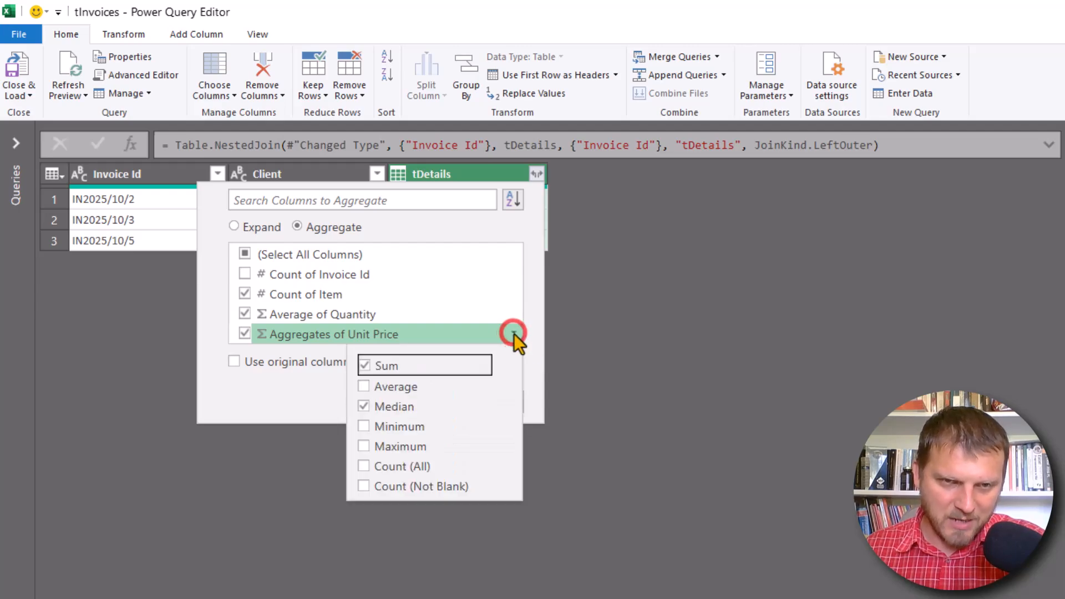
click(390, 389)
click(387, 425)
click(403, 426)
click(388, 385)
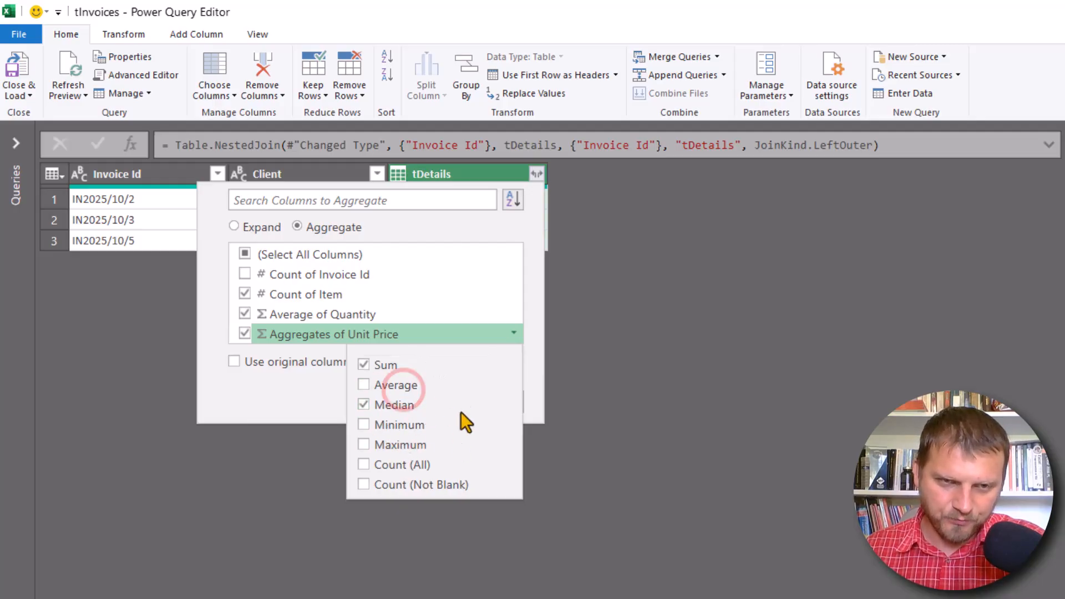
click(285, 395)
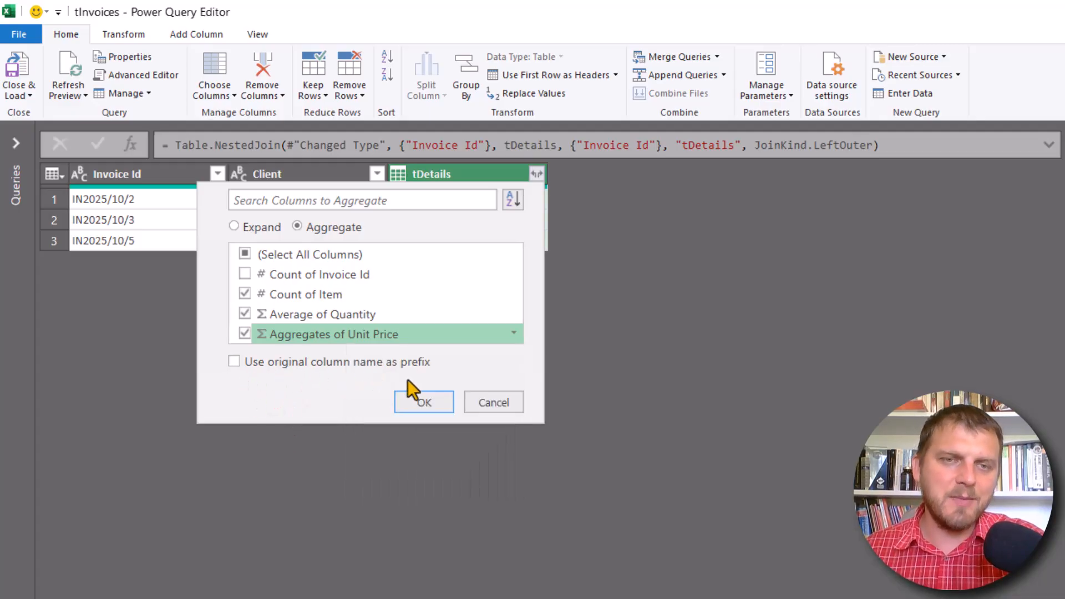
click(423, 402)
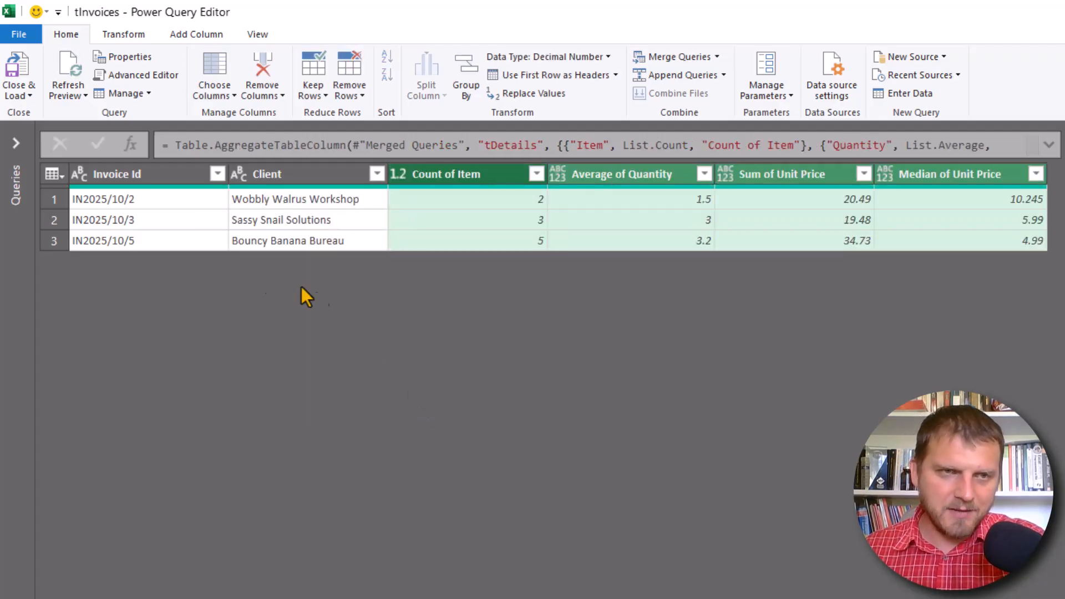
- Review the Invoice Id, Count of Item, Average of Quantity, Sum of Unit Price and Median of Unit Price columns
click(175, 175)
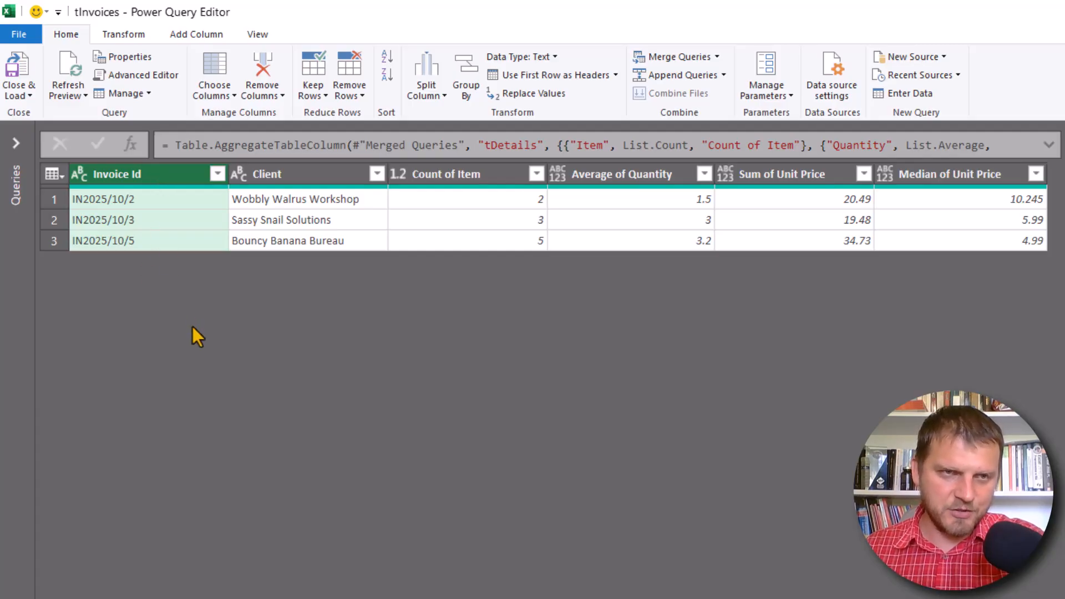
click(480, 178)
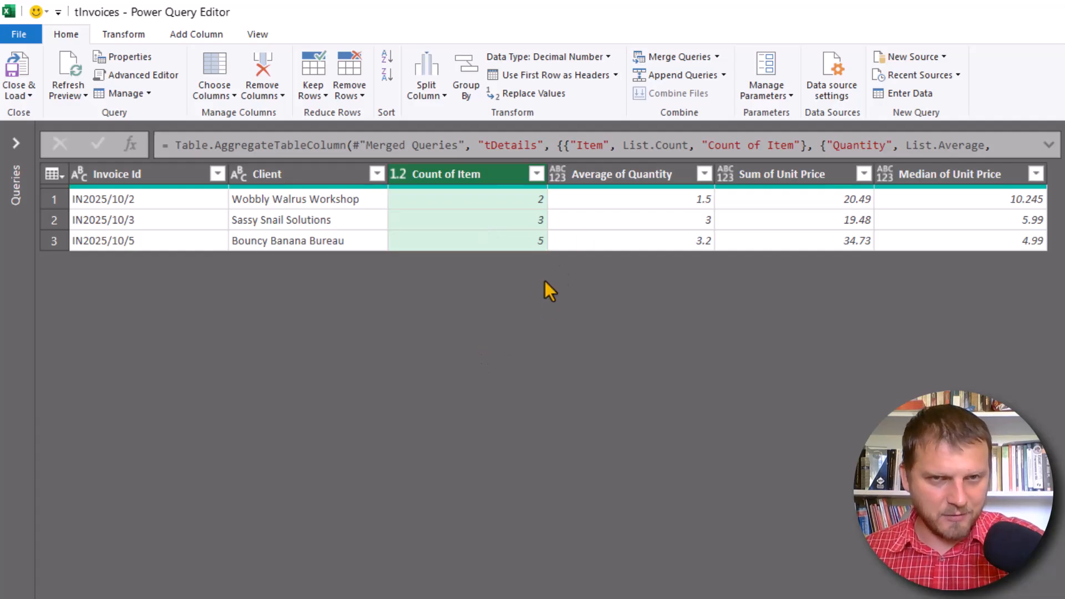
click(623, 174)
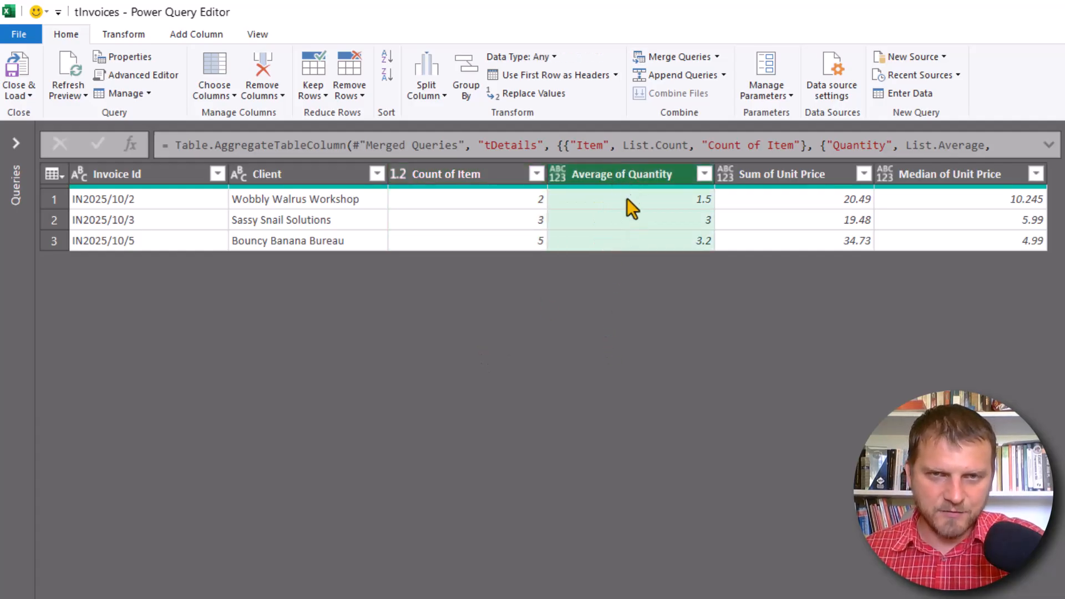
click(792, 176)
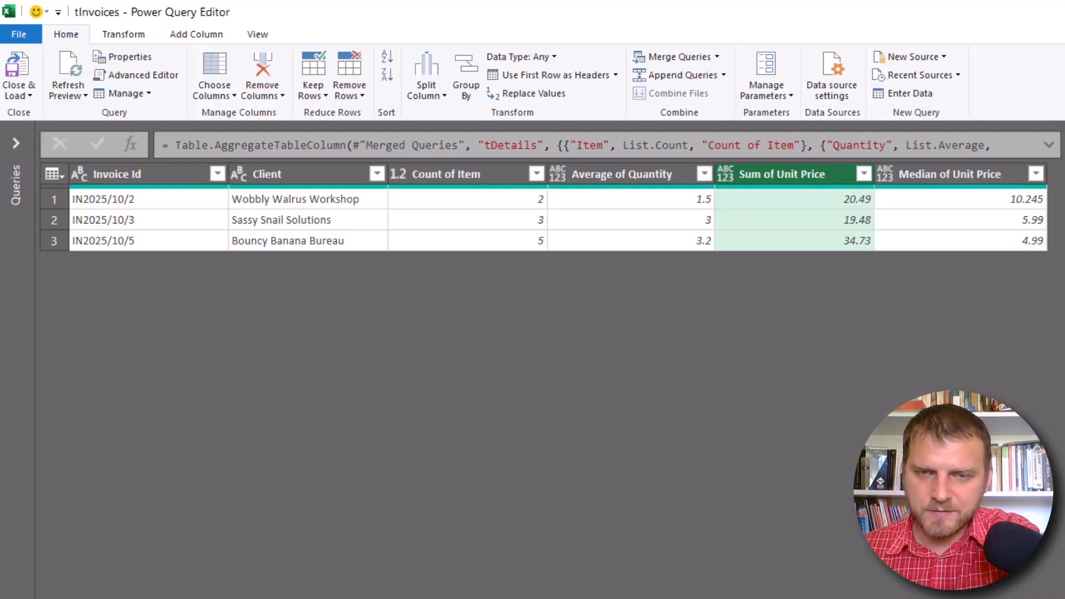
click(956, 178)
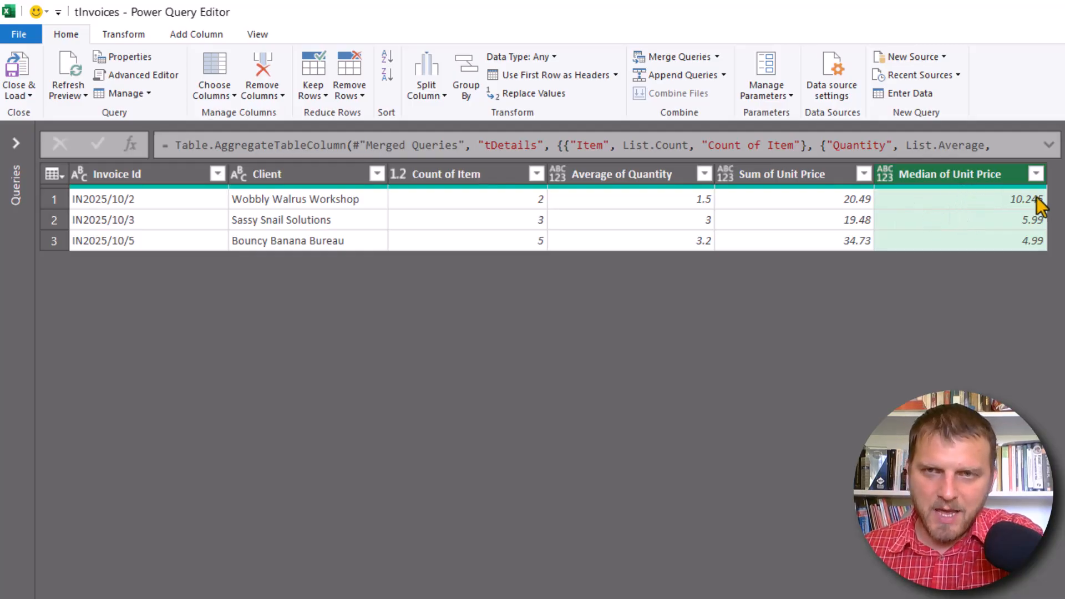
- Show the full aggregation formula and compare the Merged Queries step with the Aggregated tDetails step
click(1048, 145)
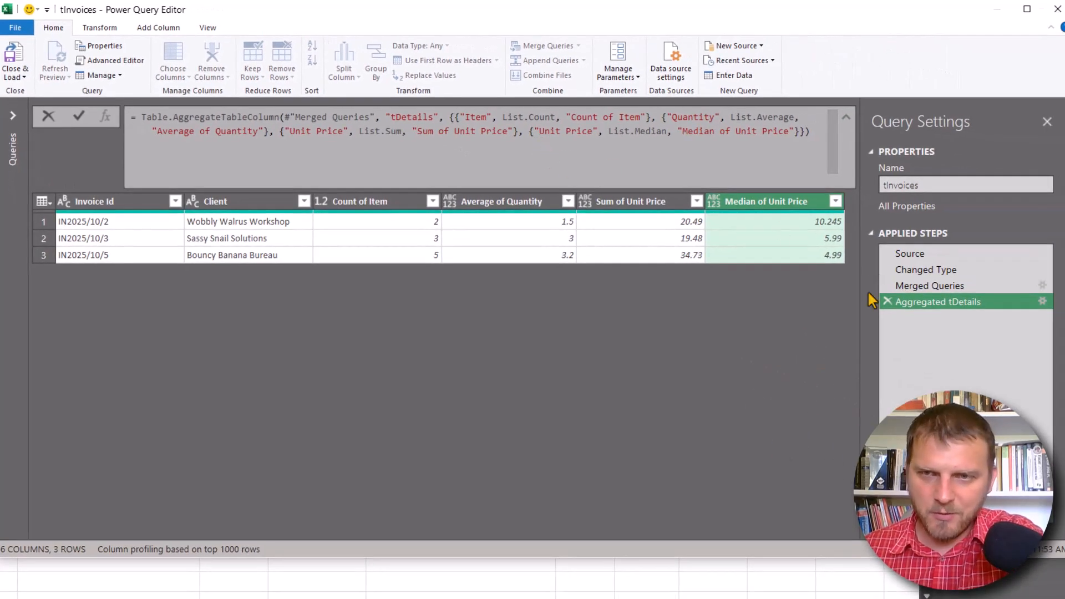
click(932, 287)
click(932, 287)
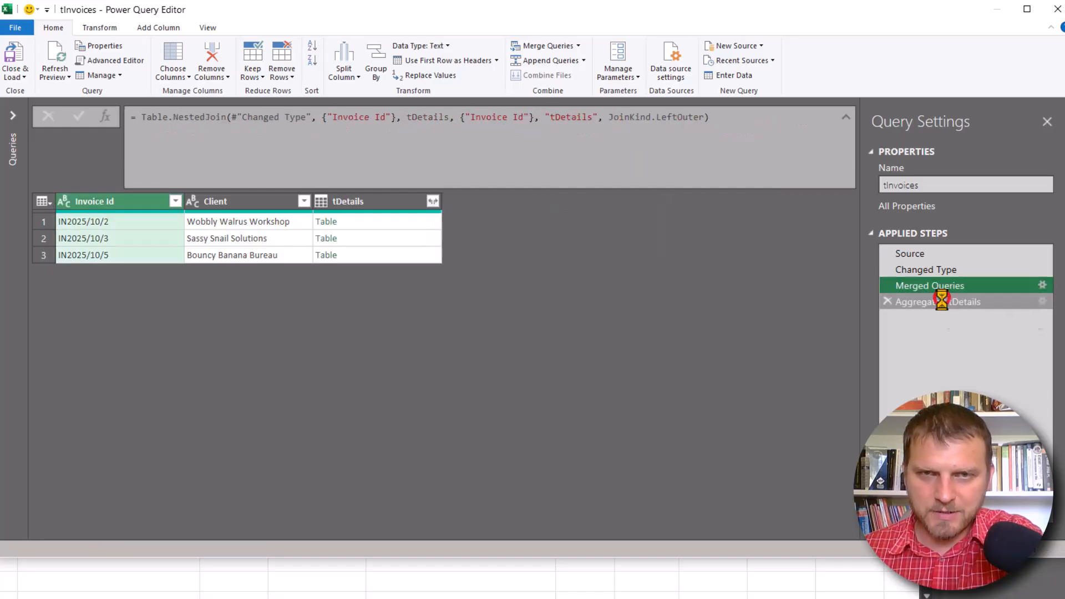
click(942, 301)
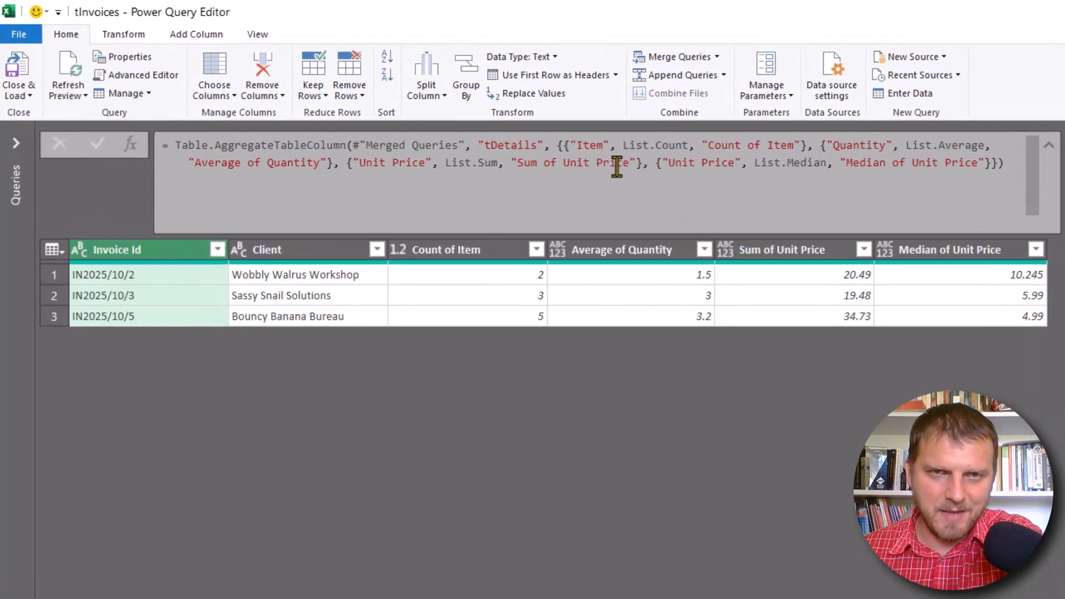
- Rename the Count of Item column to Count by editing its name in the Table.AggregateTableColumn formula
click(515, 162)
drag(515, 162, 631, 165)
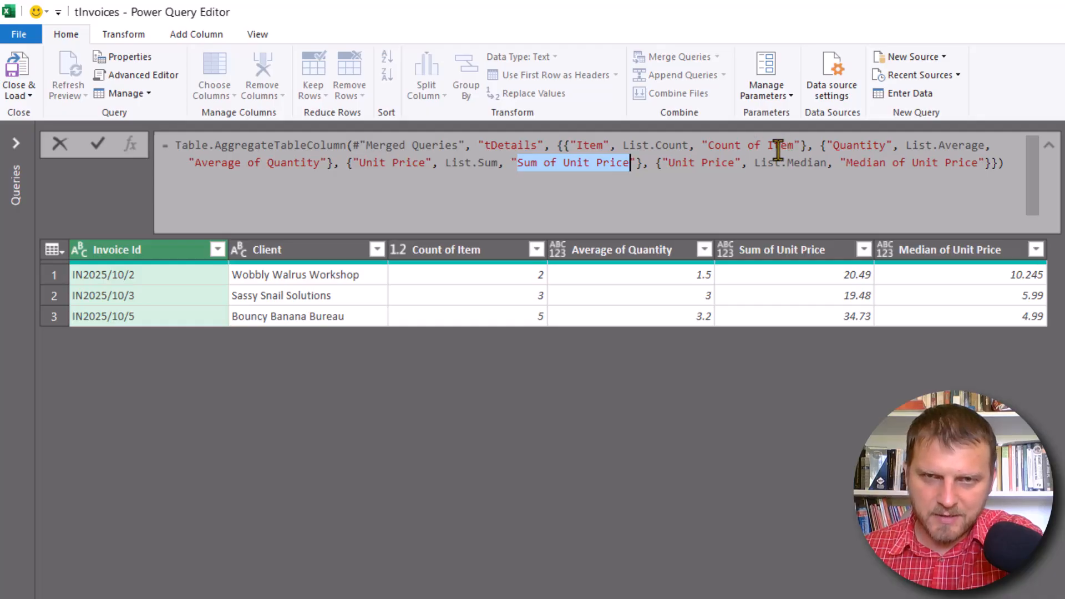
click(795, 146)
key(BackSpace)
key(BackSpace)
key(BackSpace)
key(BackSpace)
key(BackSpace)
key(BackSpace)
key(BackSpace)
key(BackSpace)
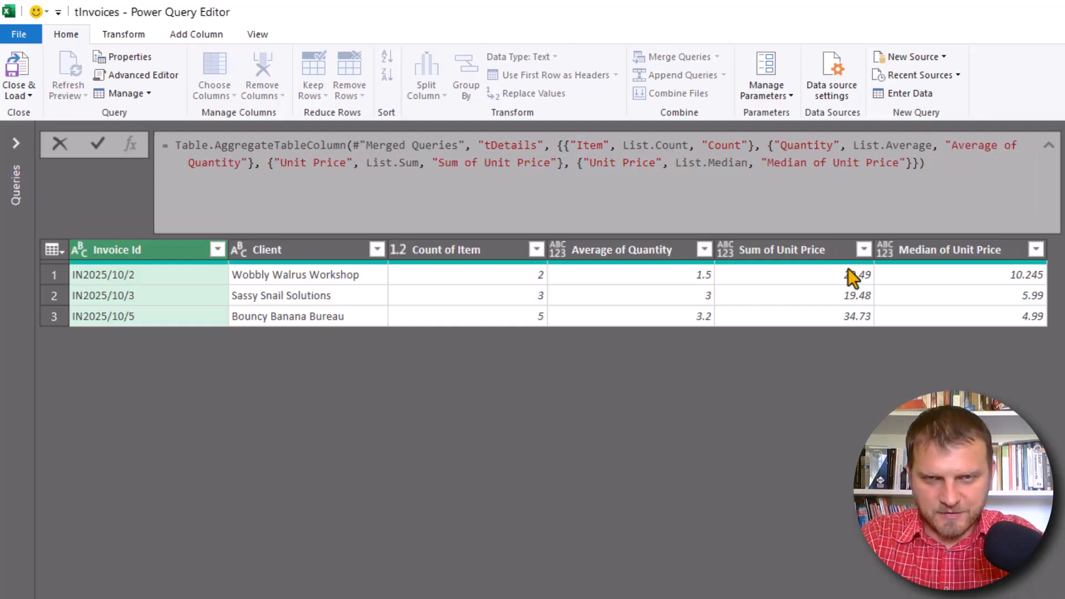
key(Return)
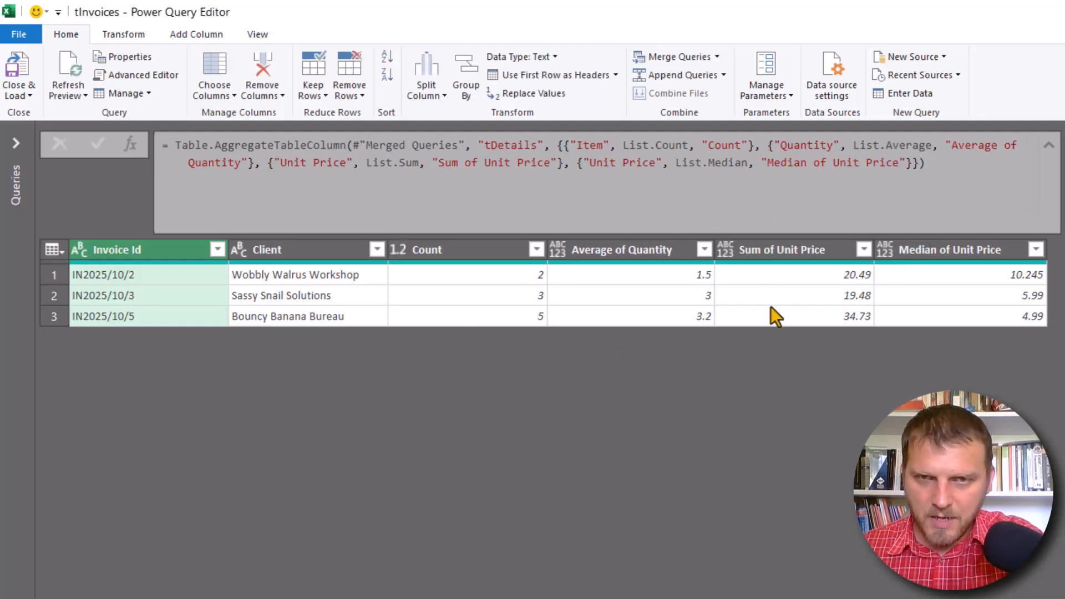
- Set the data type of the Median of Unit Price and Sum of Unit Price columns to Currency
click(887, 248)
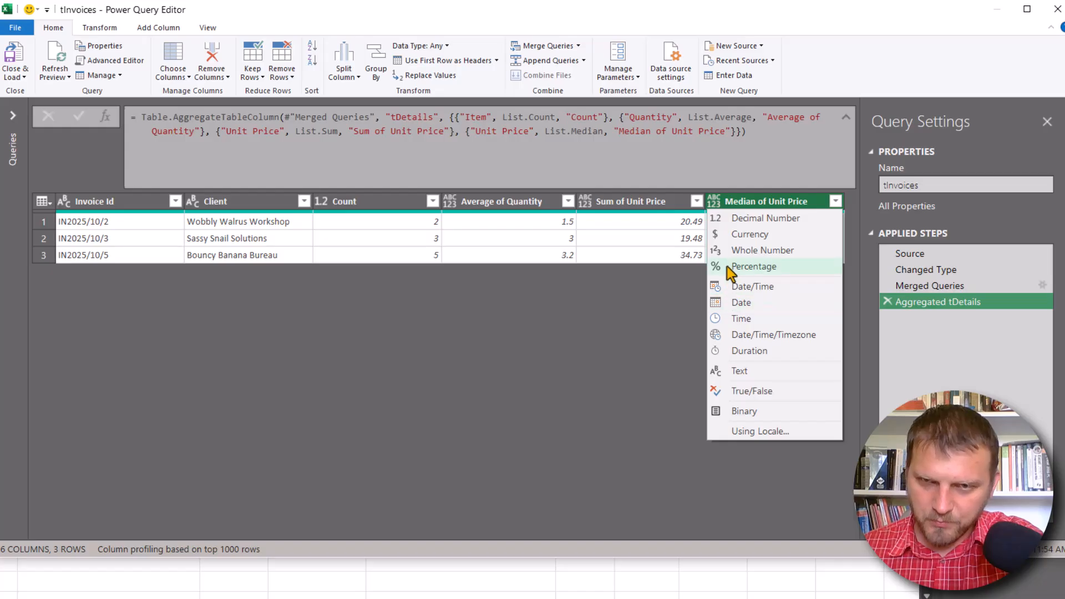
click(718, 235)
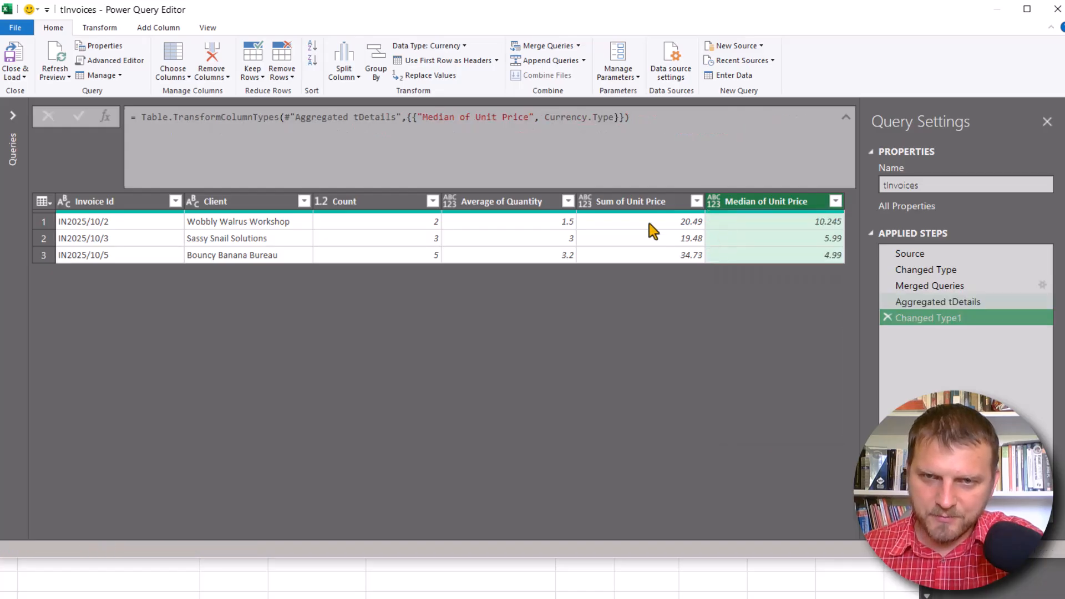
click(586, 202)
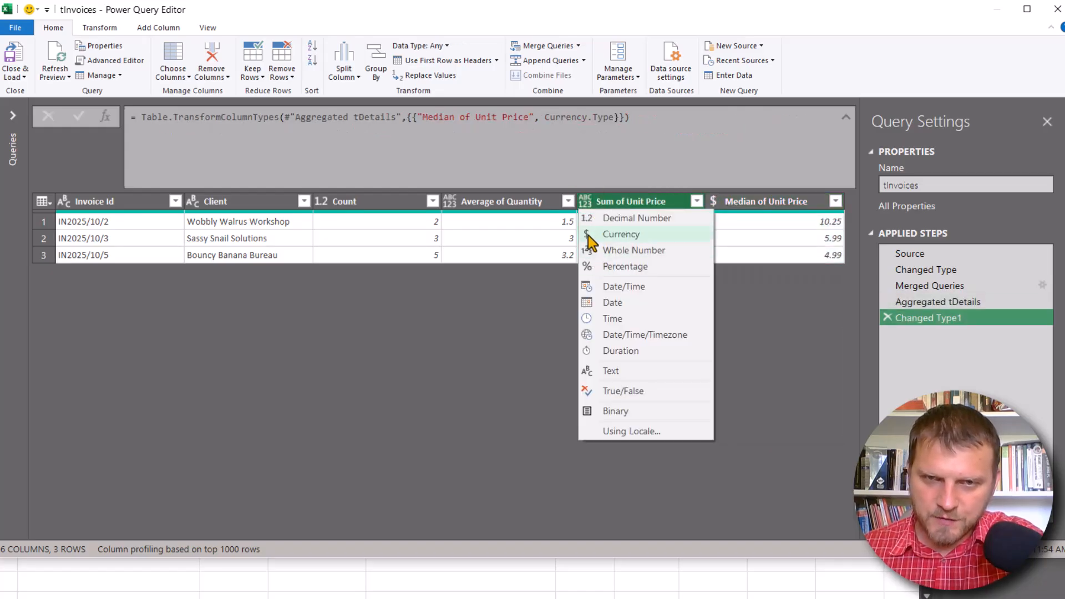
click(589, 235)
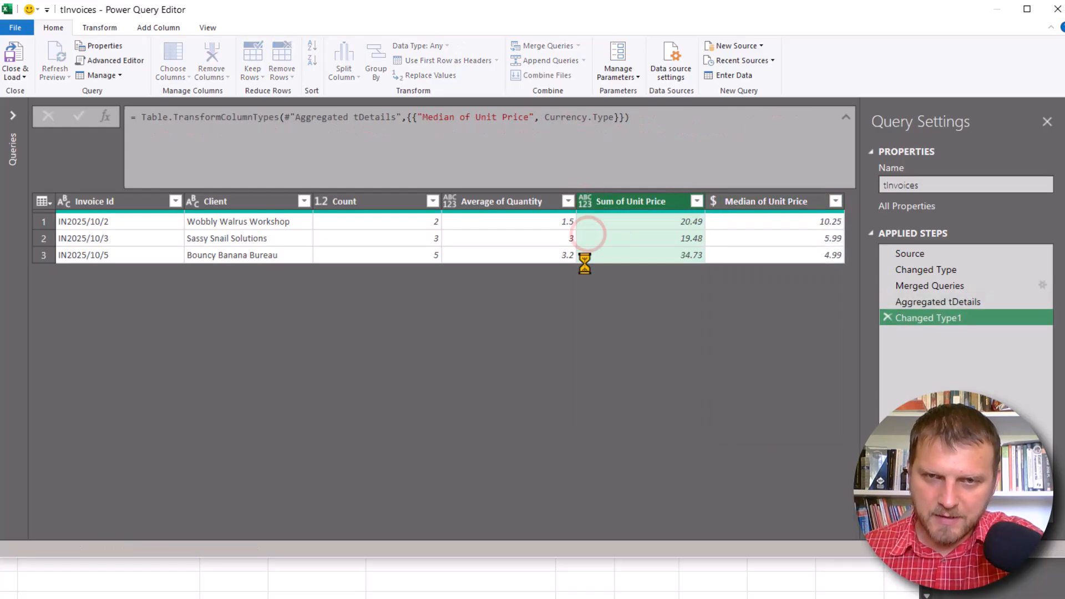
- Set the Average of Quantity column's data type to Decimal Number and the Count column's to Whole Number
click(448, 203)
click(459, 219)
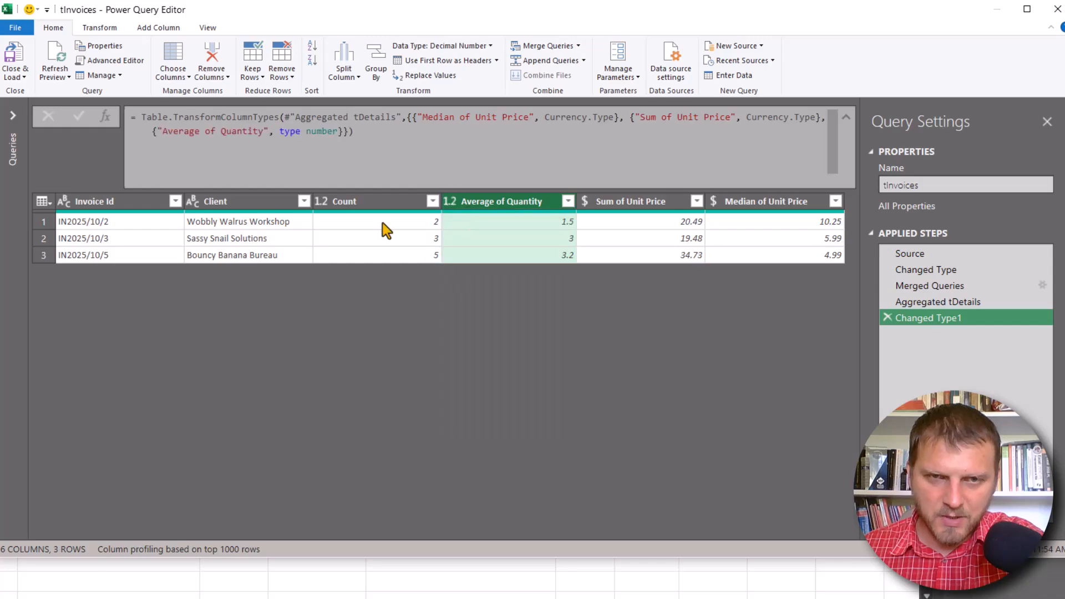
click(324, 200)
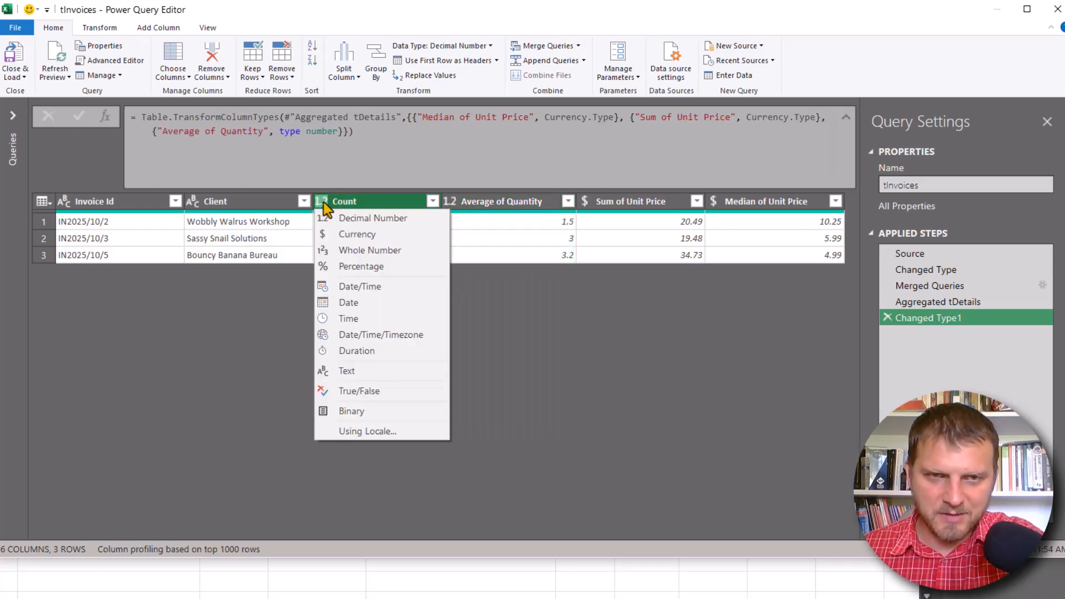
click(335, 251)
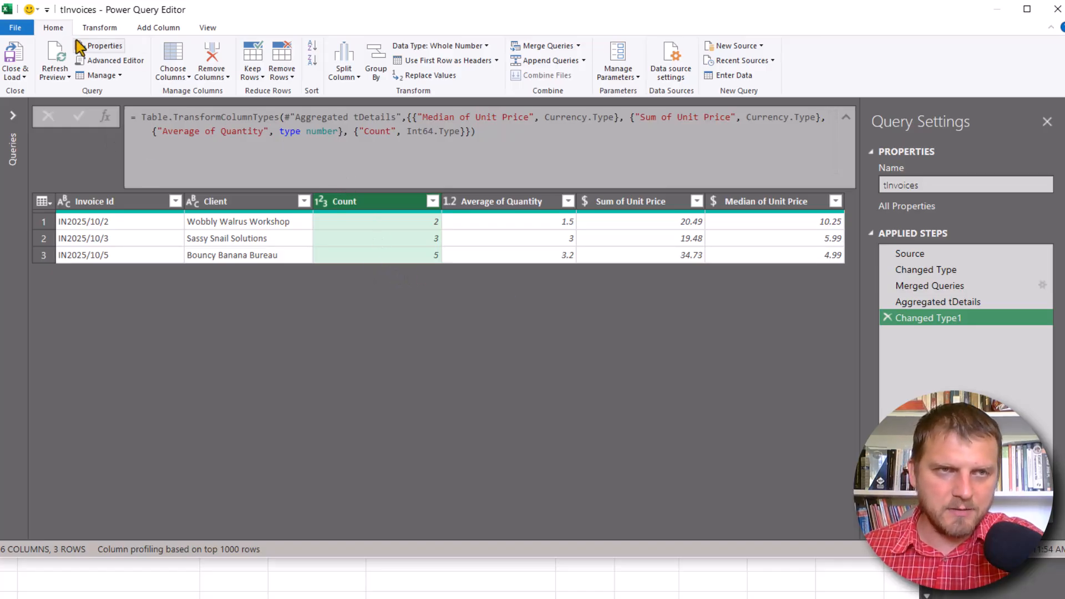
- Close the query editor and load the tInvoices query as a table into the existing PQ16 worksheet at cell A14
click(25, 77)
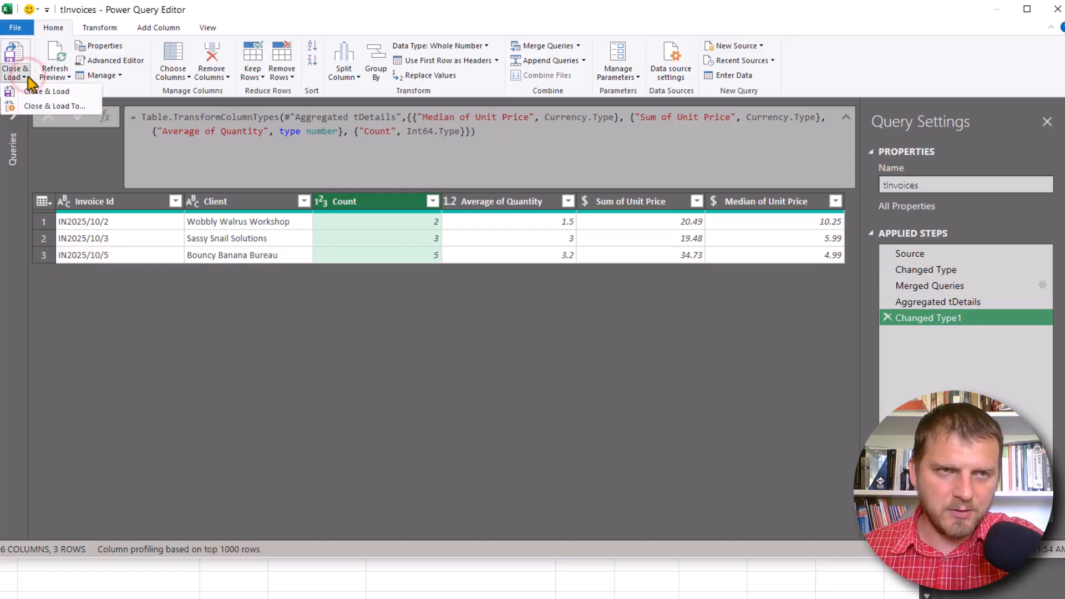
click(55, 106)
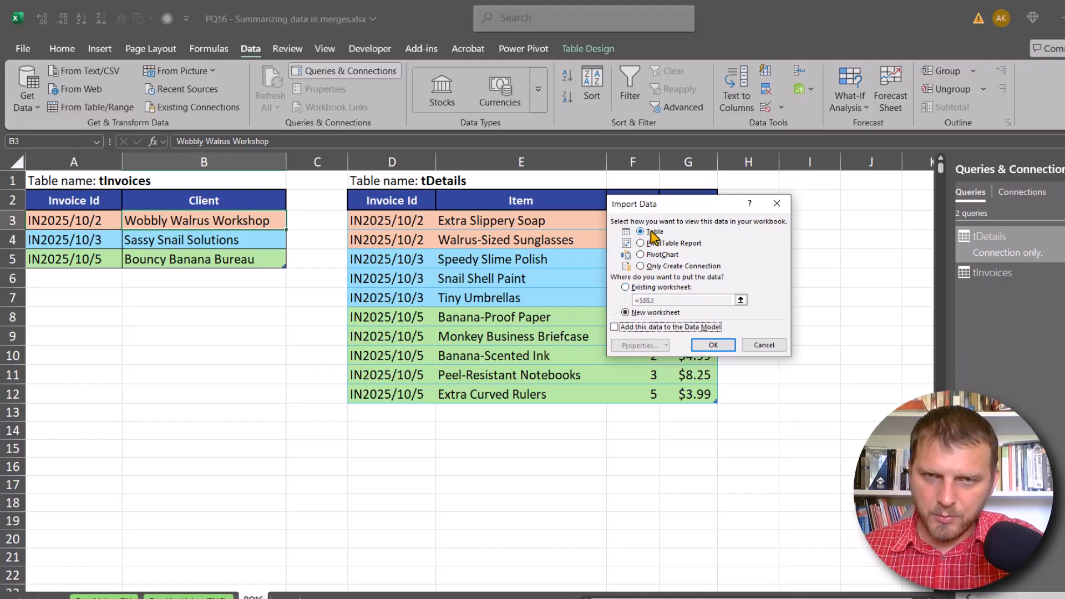
click(657, 287)
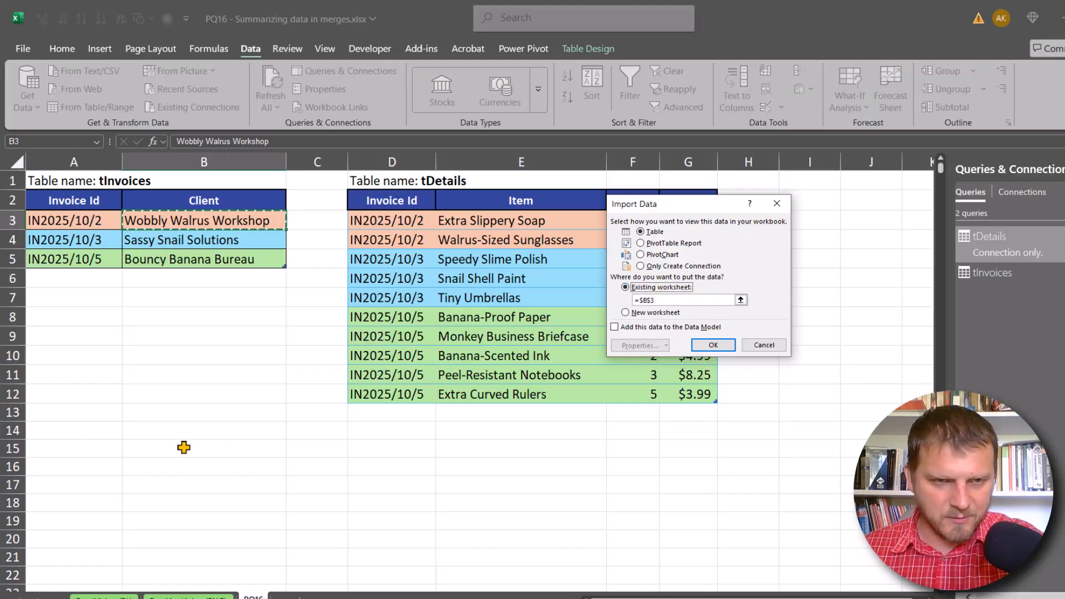
click(84, 436)
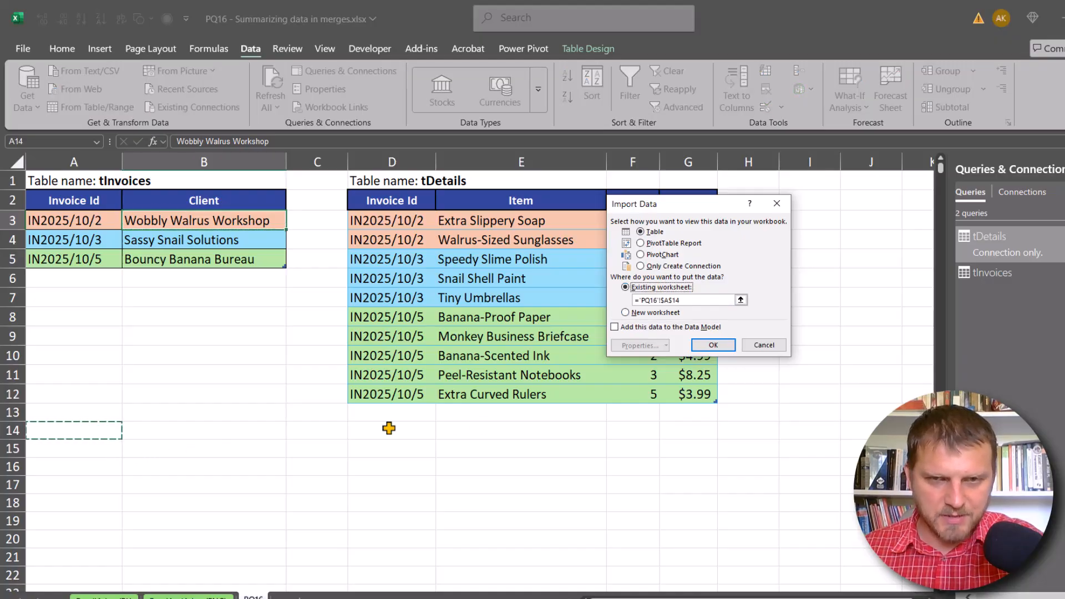
click(722, 345)
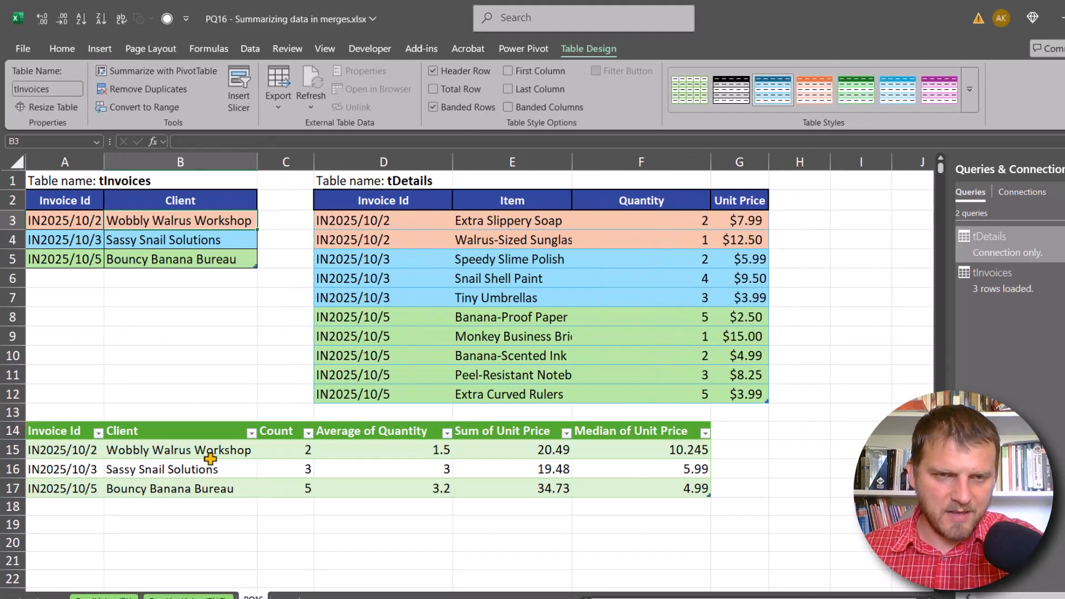
- Format the Sum of Unit Price and Median of Unit Price values in E15:F17 as currency
drag(526, 449, 680, 491)
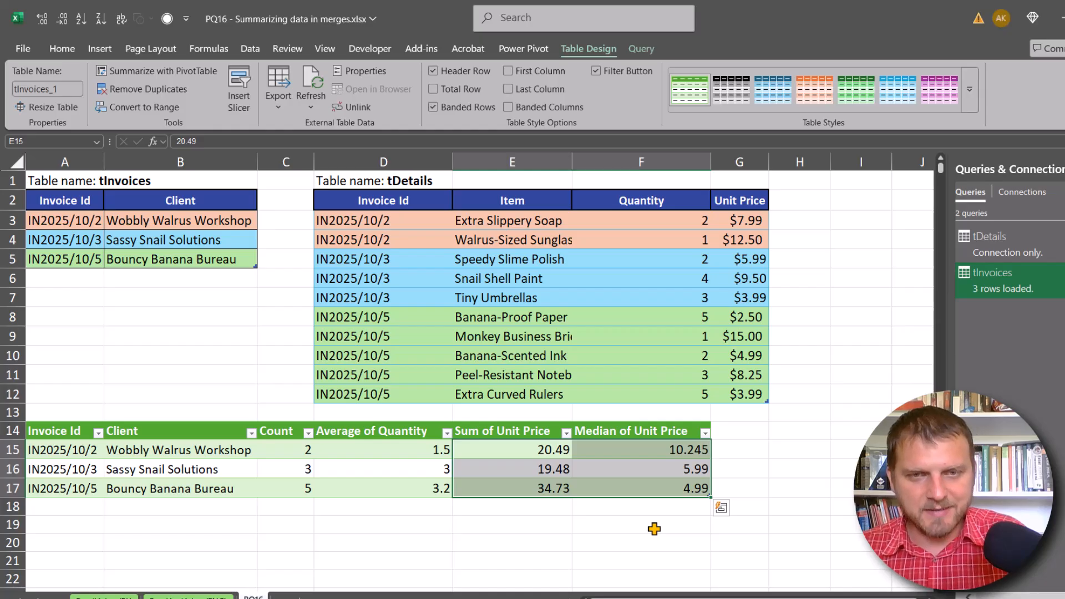
key(ctrl+shift+4)
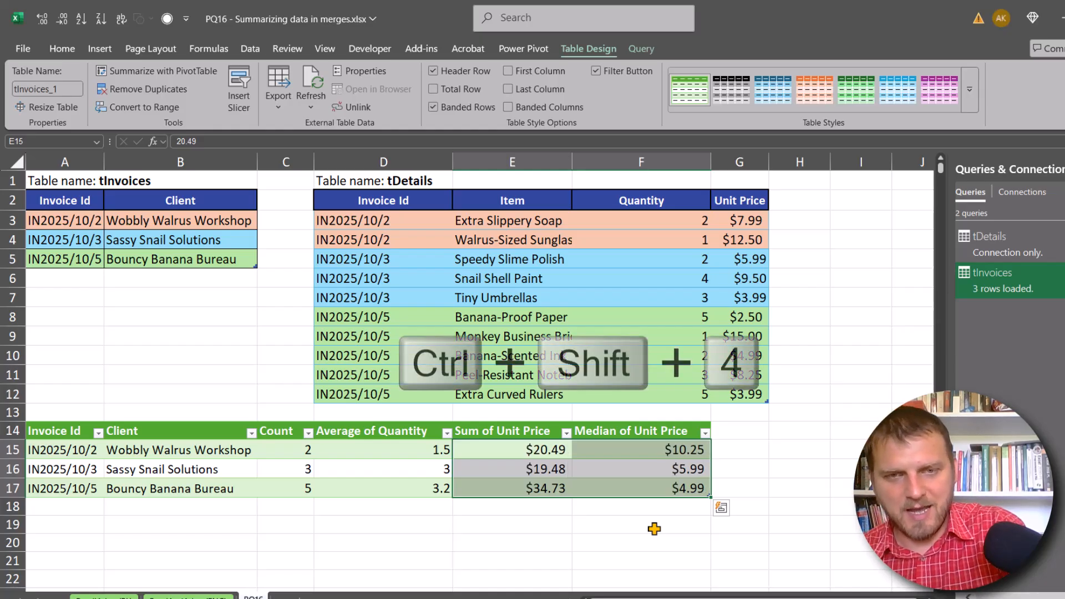